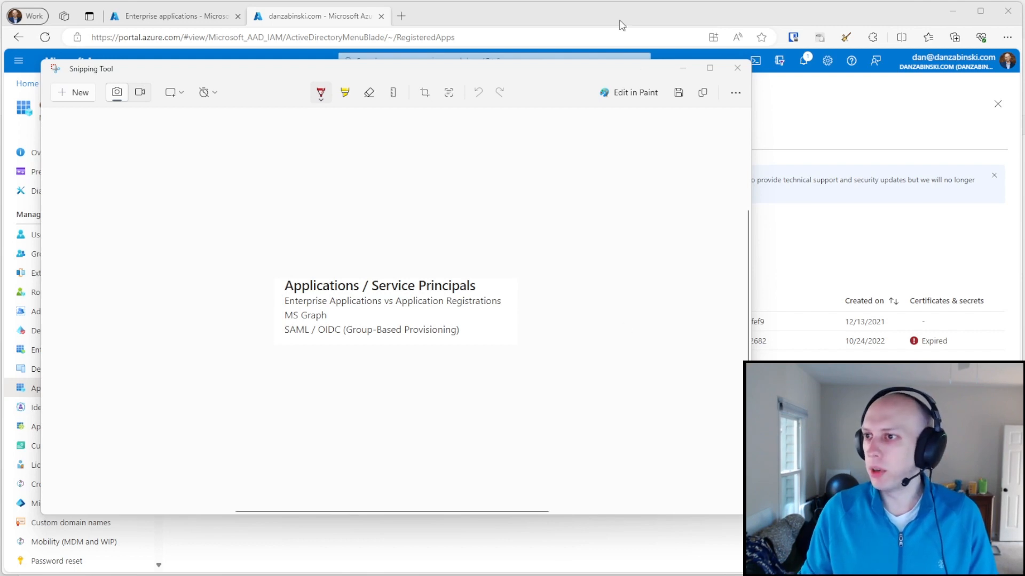
# - Minimize the Snipping Tool window and compare the Enterprise applications list with the App registrations list
pyautogui.click(683, 68)
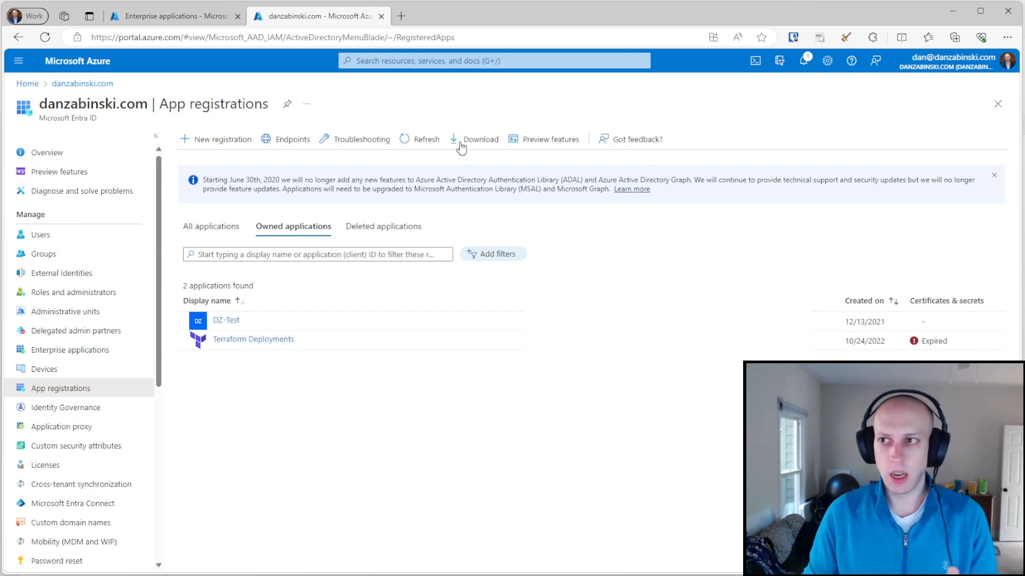
pyautogui.click(177, 16)
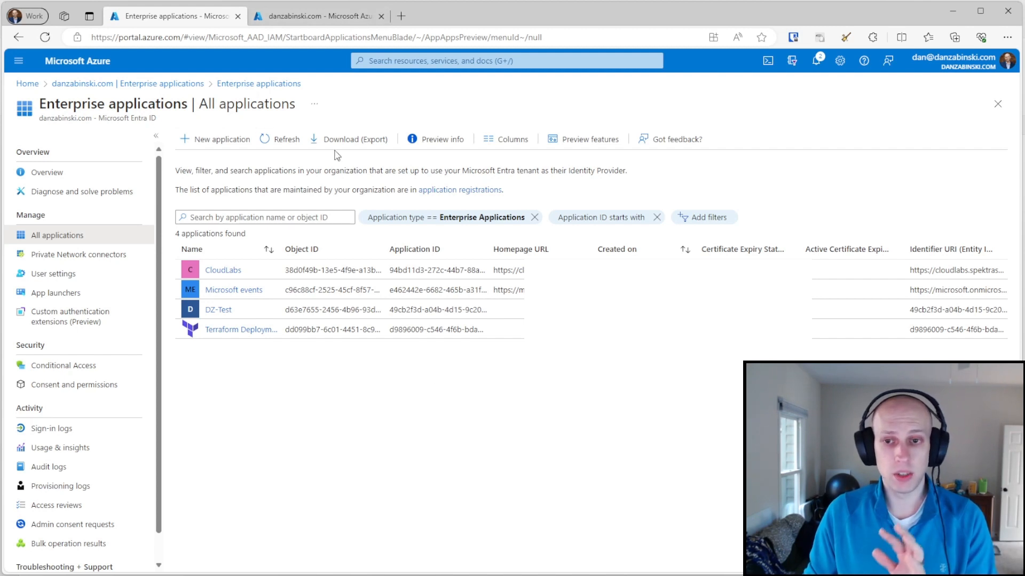
pyautogui.click(324, 19)
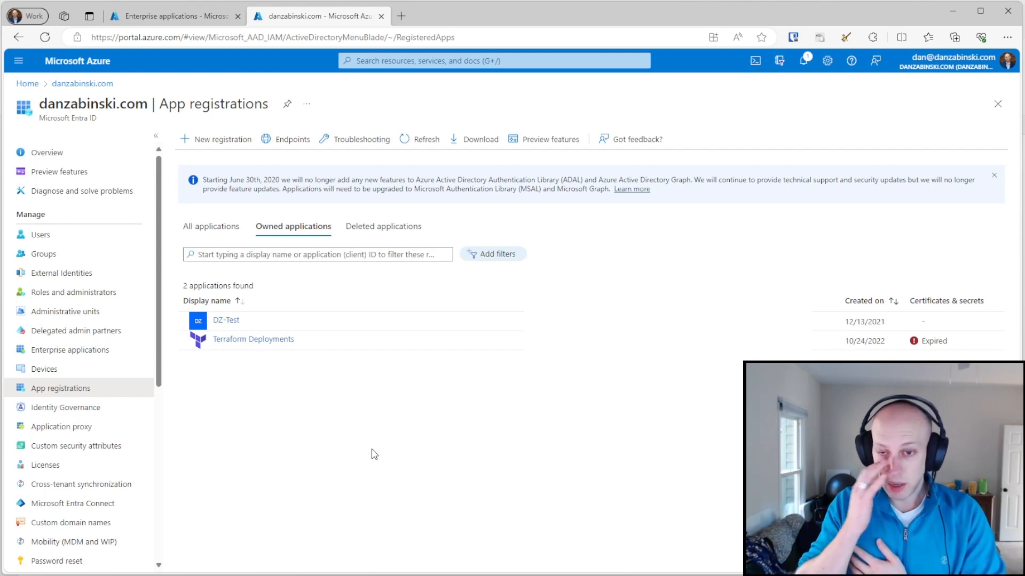
# - Open the Terraform Deployments app registration and review its branding properties and API permissions
pyautogui.click(241, 342)
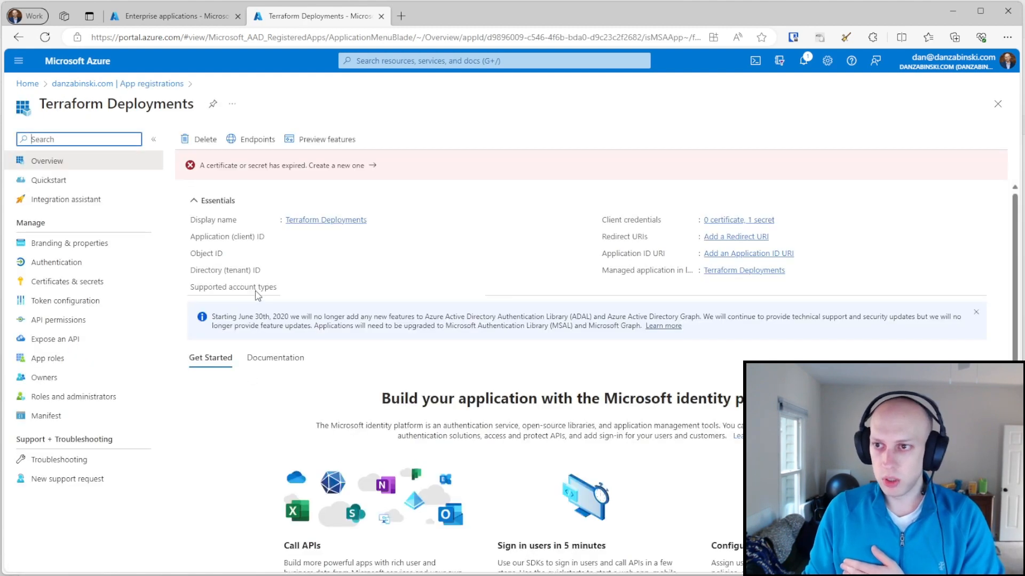
pyautogui.click(74, 246)
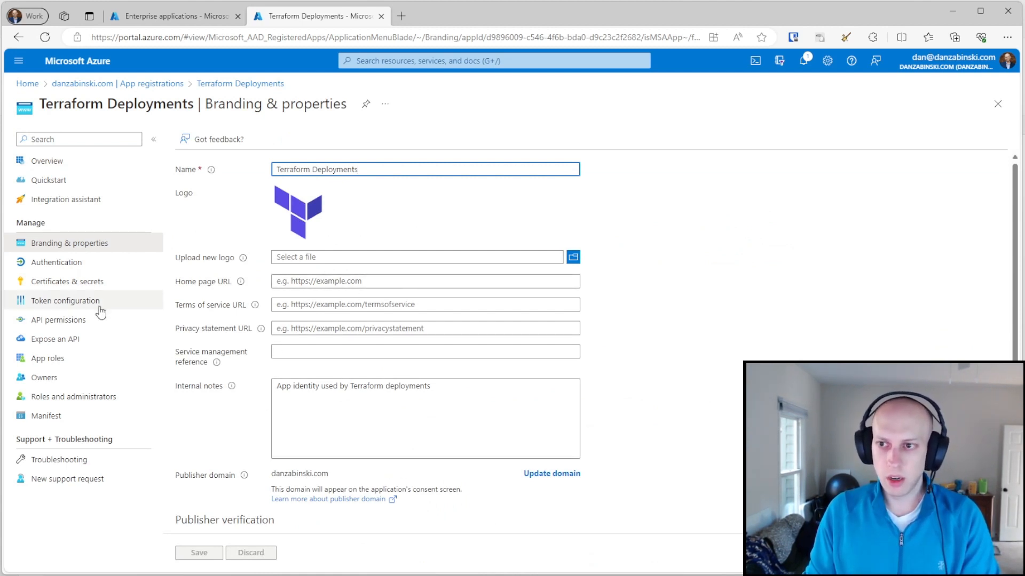
pyautogui.click(80, 322)
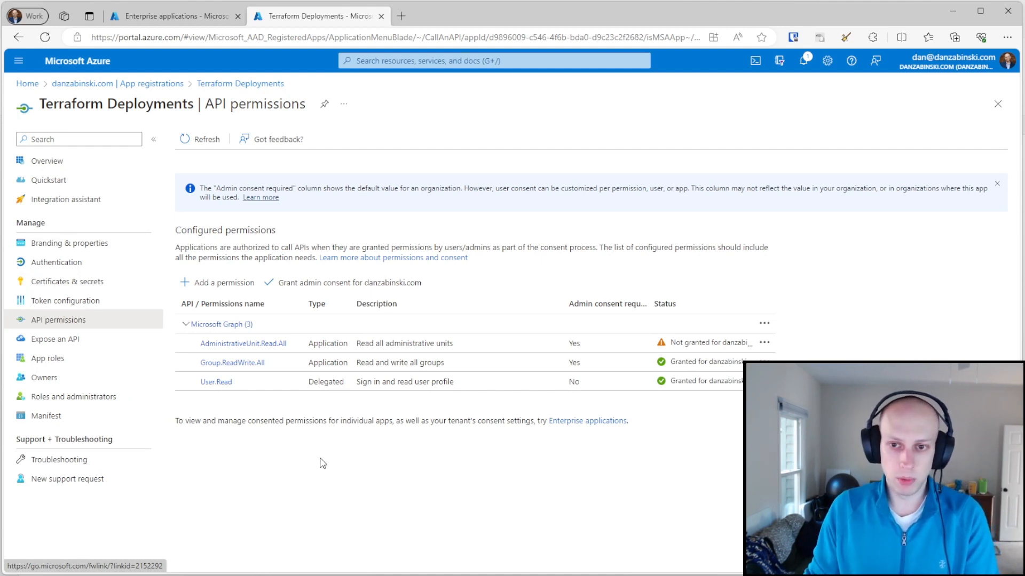
pyautogui.click(85, 248)
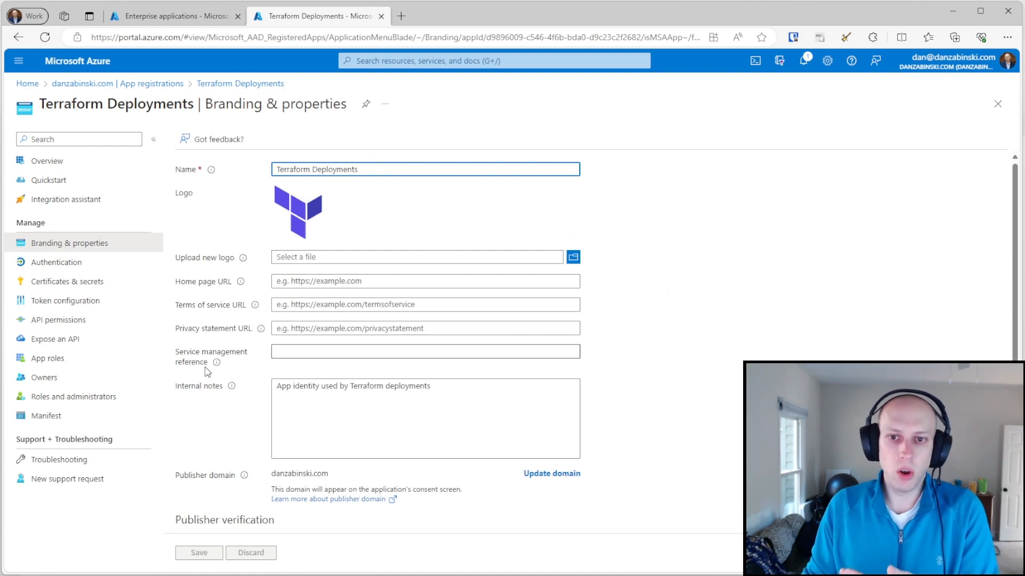
pyautogui.click(89, 322)
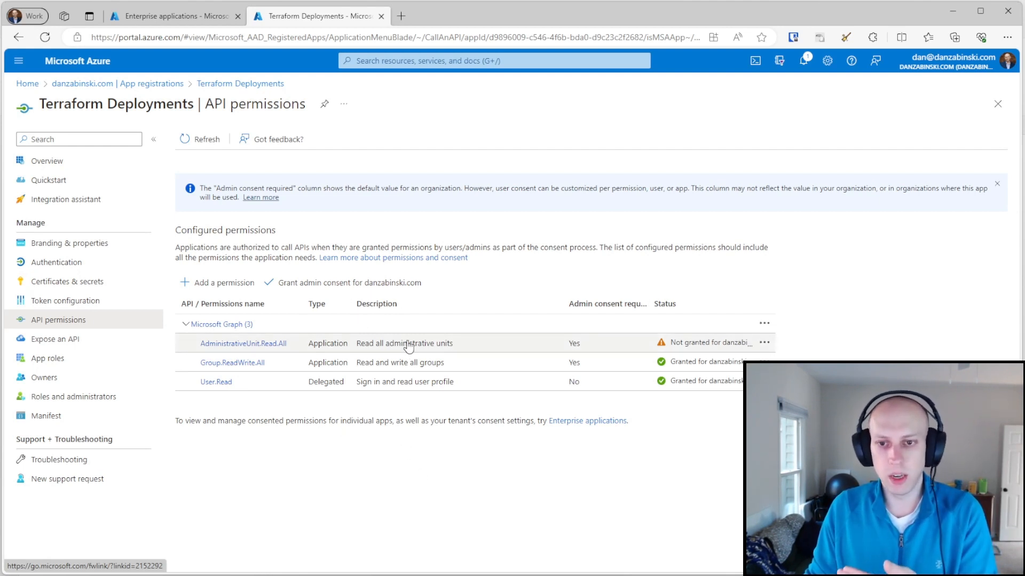
# - Compare the Enterprise applications list with the Terraform Deployments registration's overview and branding properties
pyautogui.click(185, 16)
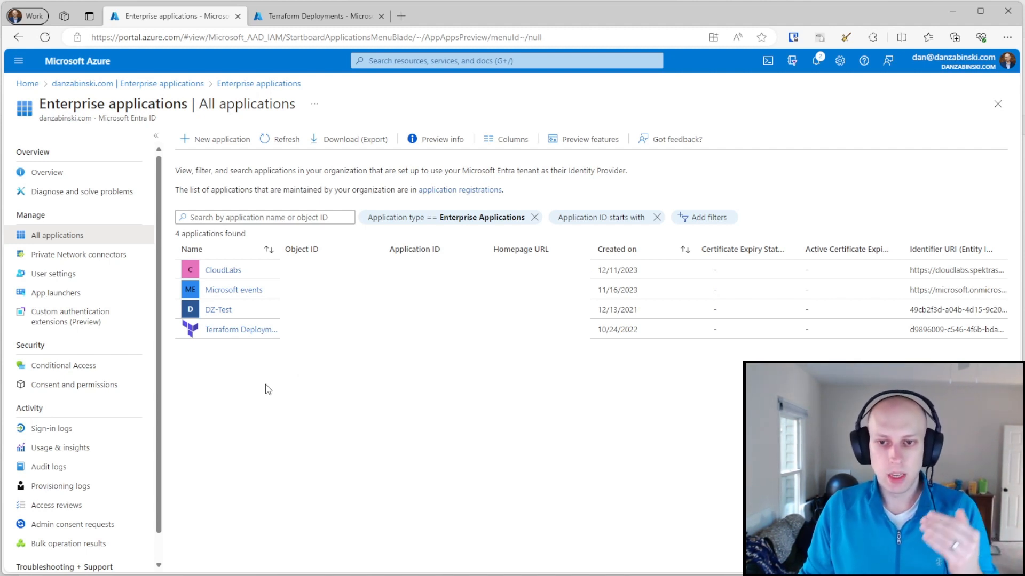
pyautogui.click(321, 20)
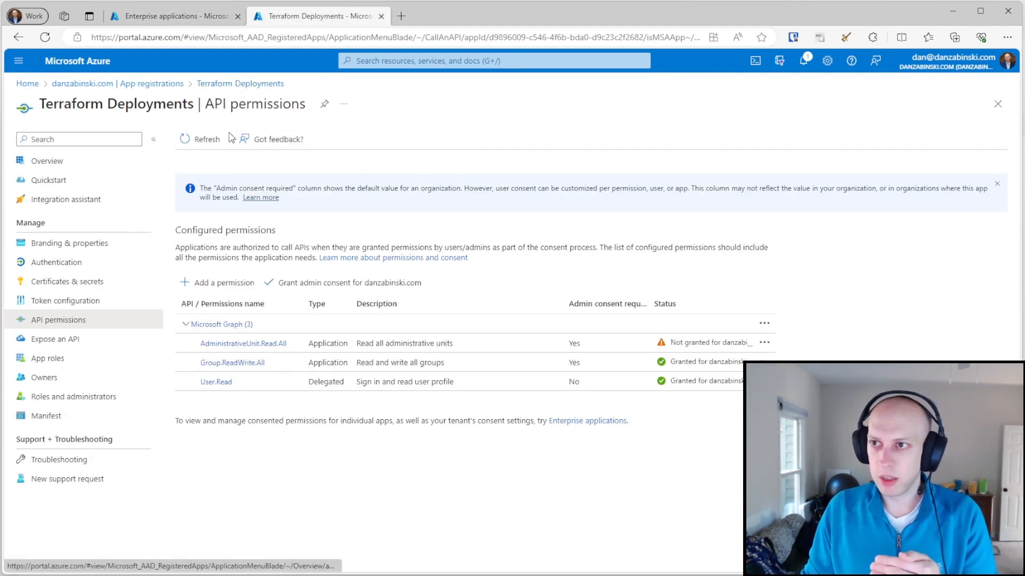
pyautogui.click(51, 160)
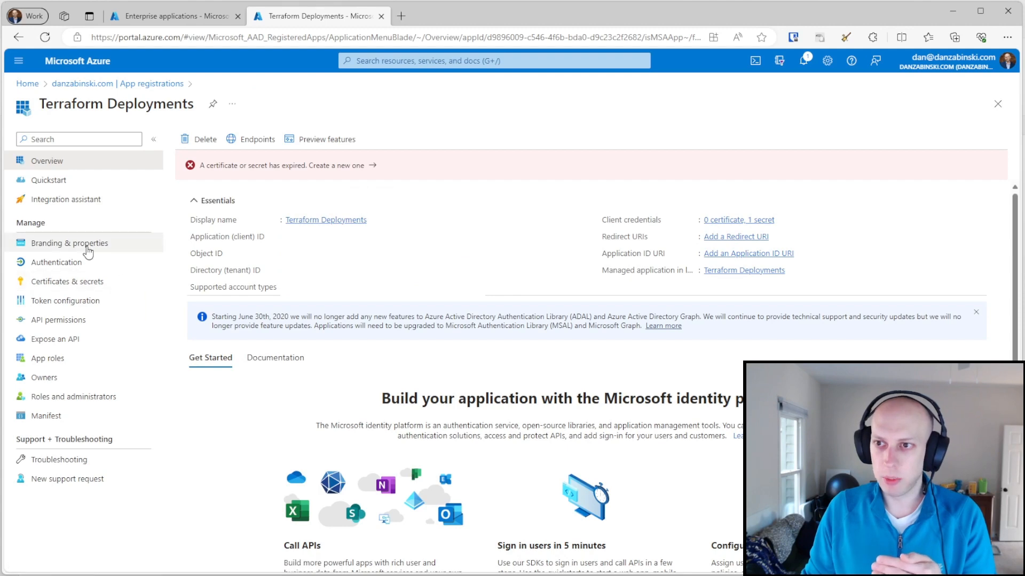
pyautogui.click(83, 244)
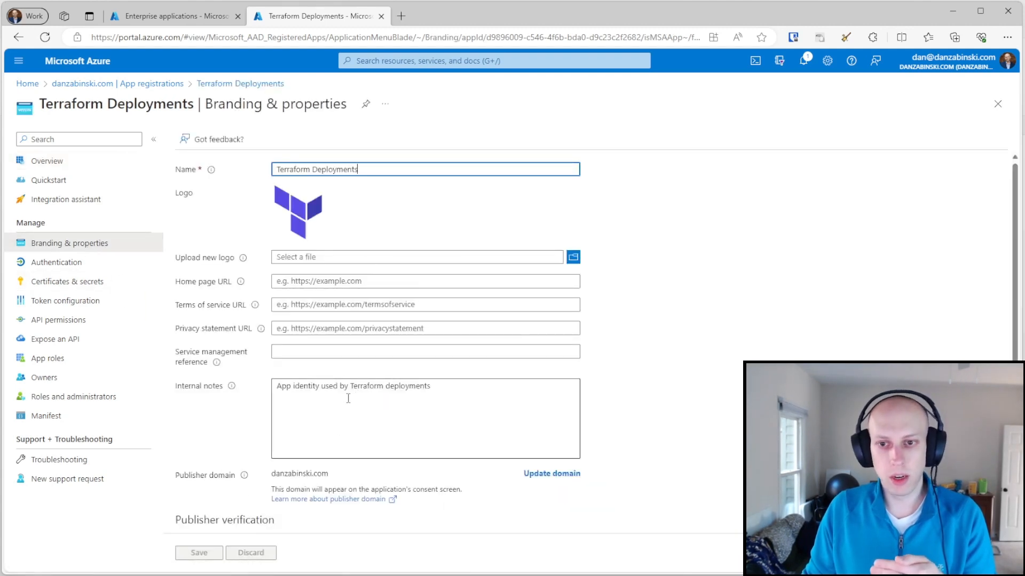
pyautogui.click(188, 16)
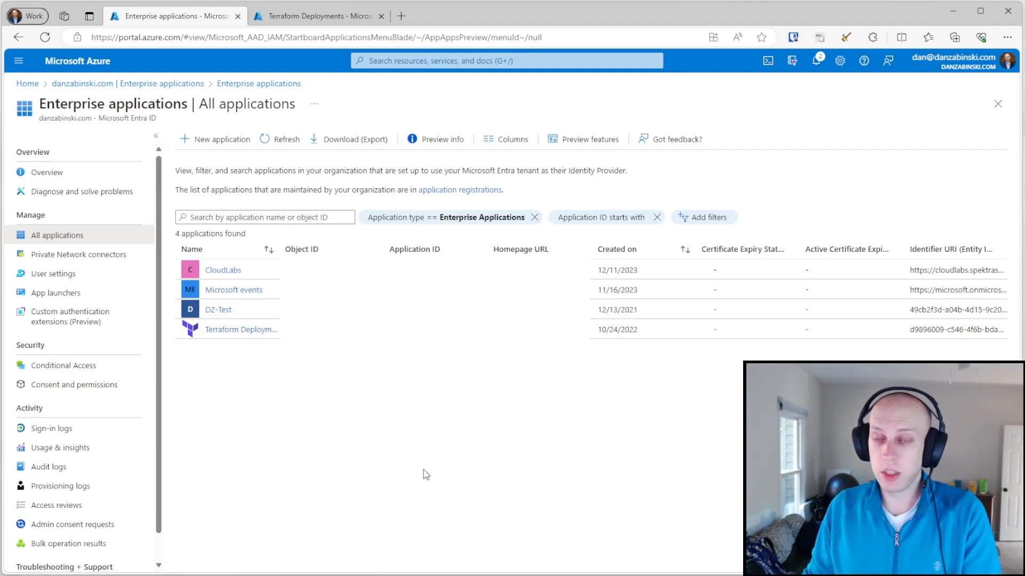
pyautogui.click(337, 20)
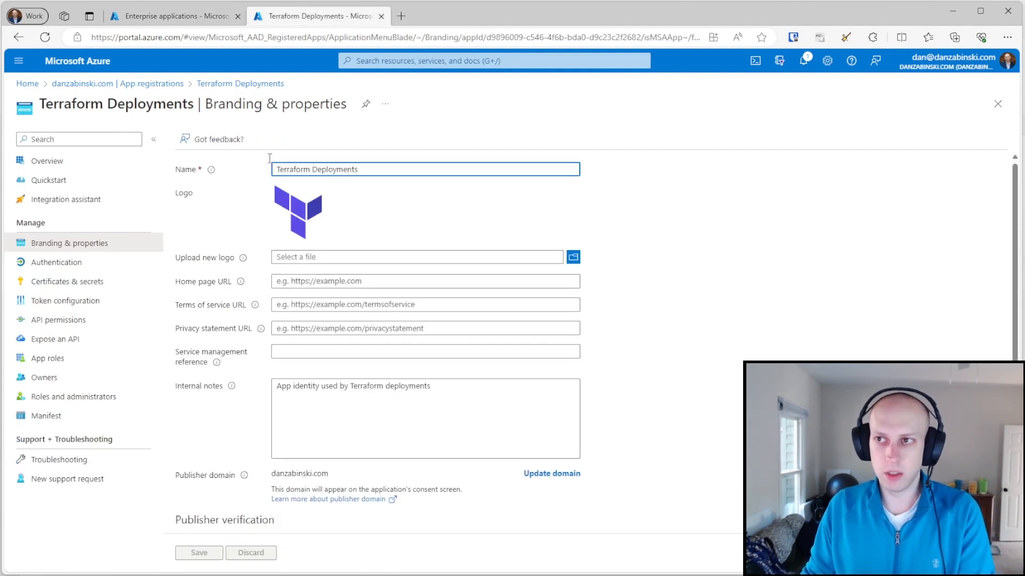
# - Search the Microsoft Entra Gallery for "linked" and create the Linkedin enterprise application from it
pyautogui.click(174, 16)
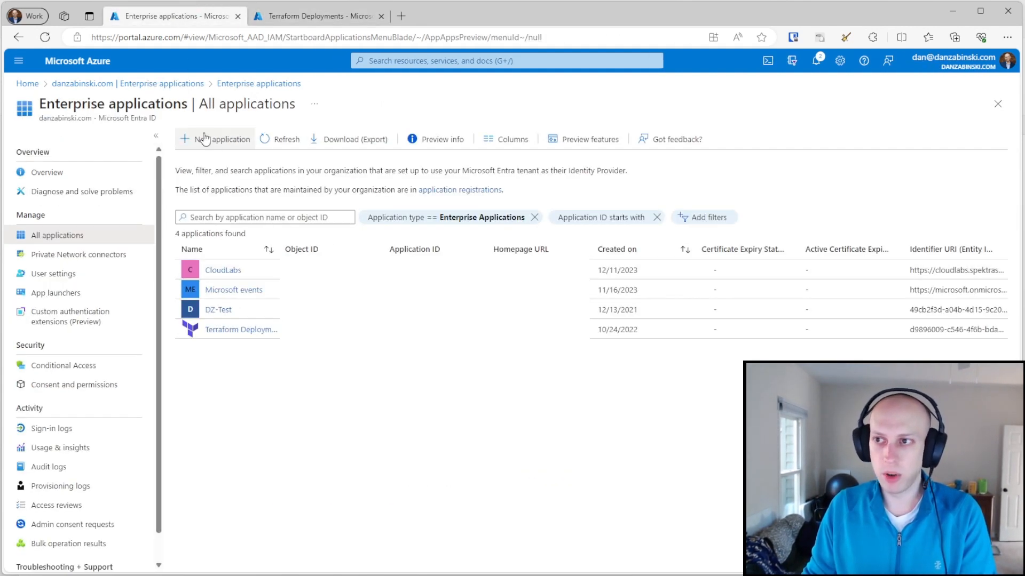
pyautogui.click(214, 141)
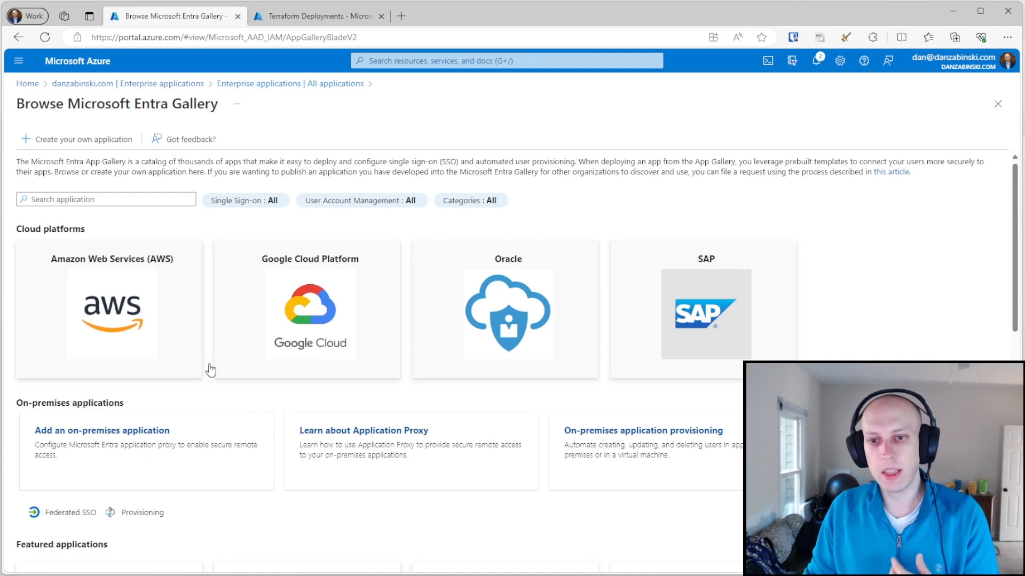
pyautogui.click(105, 199)
pyautogui.write('linked')
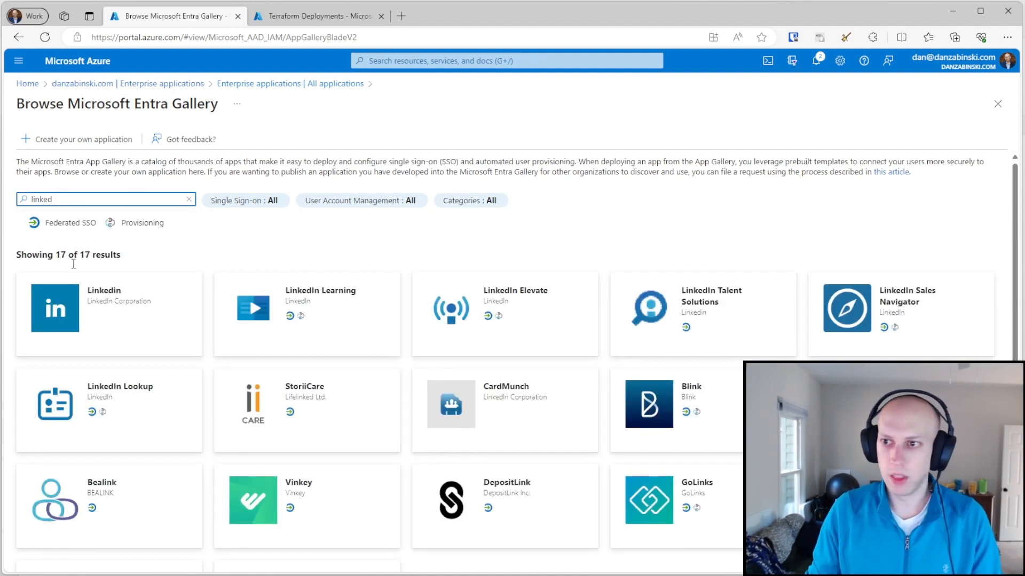
pyautogui.click(110, 313)
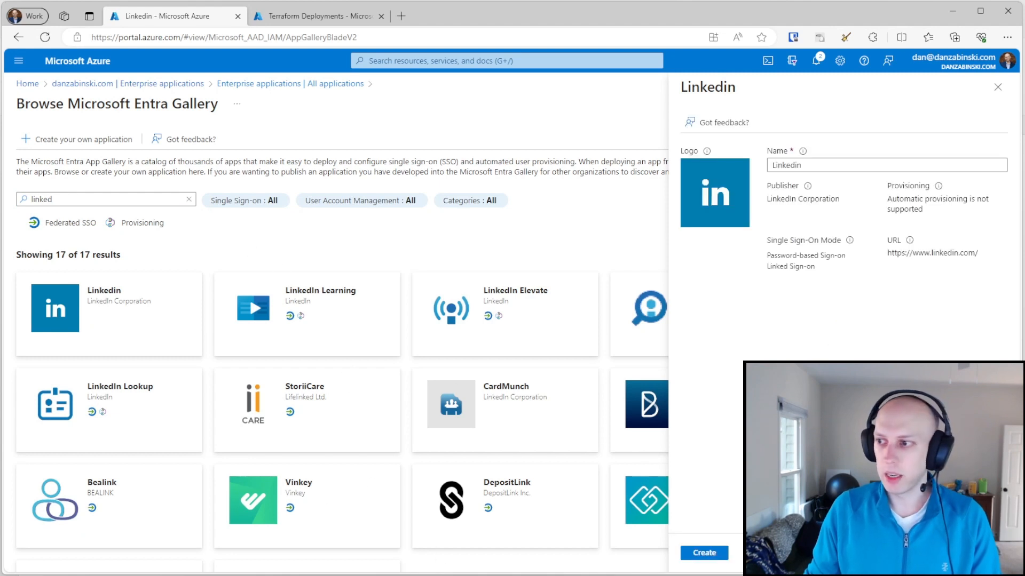
pyautogui.click(704, 555)
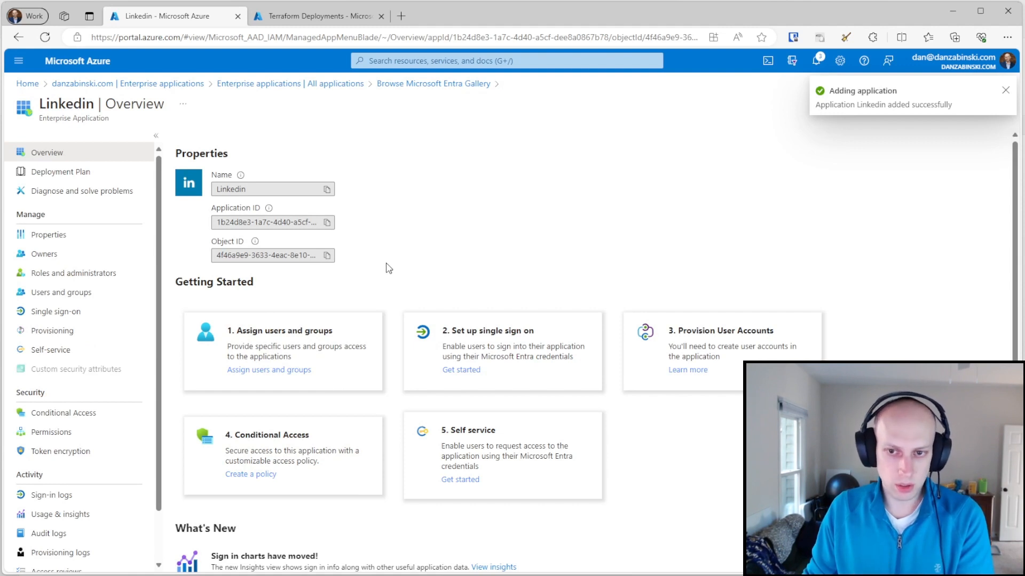
# - Review the single sign-on methods and the properties of the Linkedin enterprise application
pyautogui.click(77, 313)
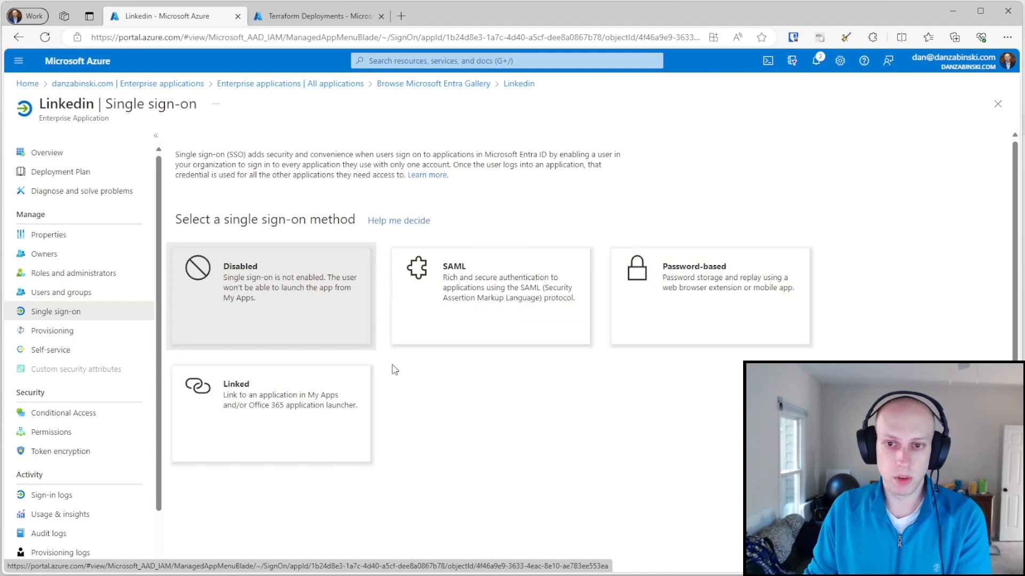
pyautogui.click(56, 235)
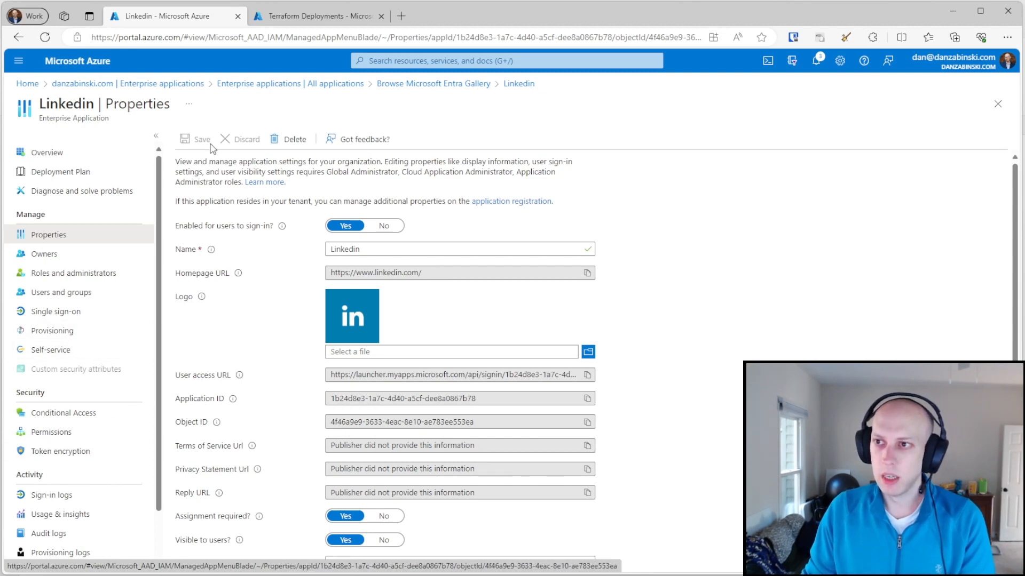
# - Refresh the app registrations list and open the Linkedin registration to review its API permissions and branding properties
pyautogui.click(320, 16)
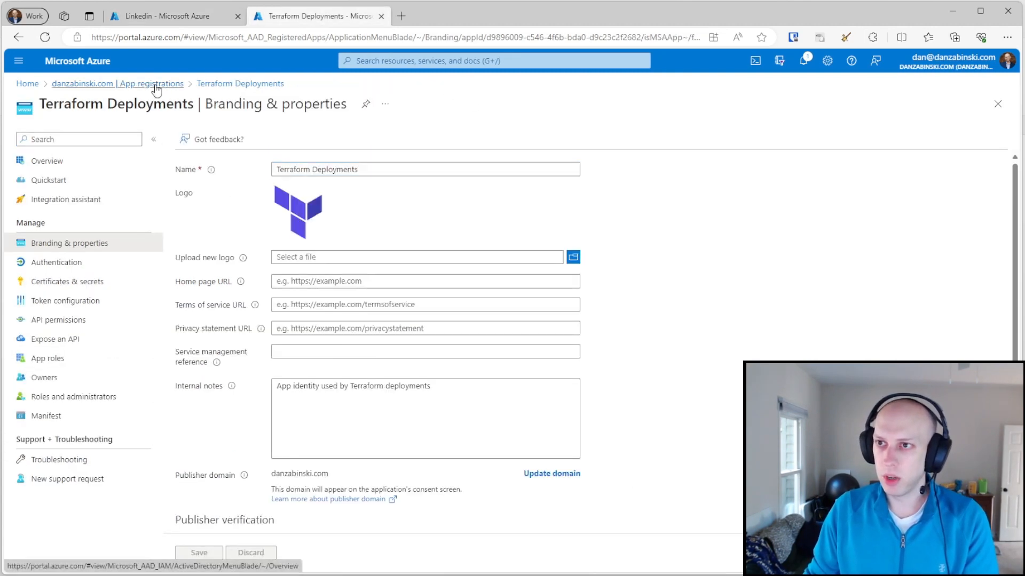
pyautogui.click(153, 84)
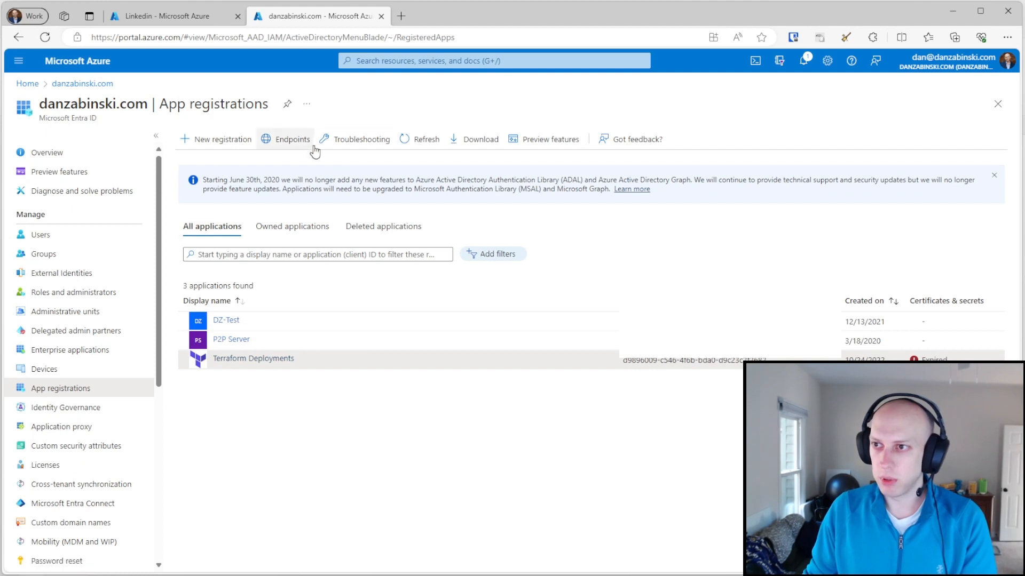
pyautogui.click(420, 140)
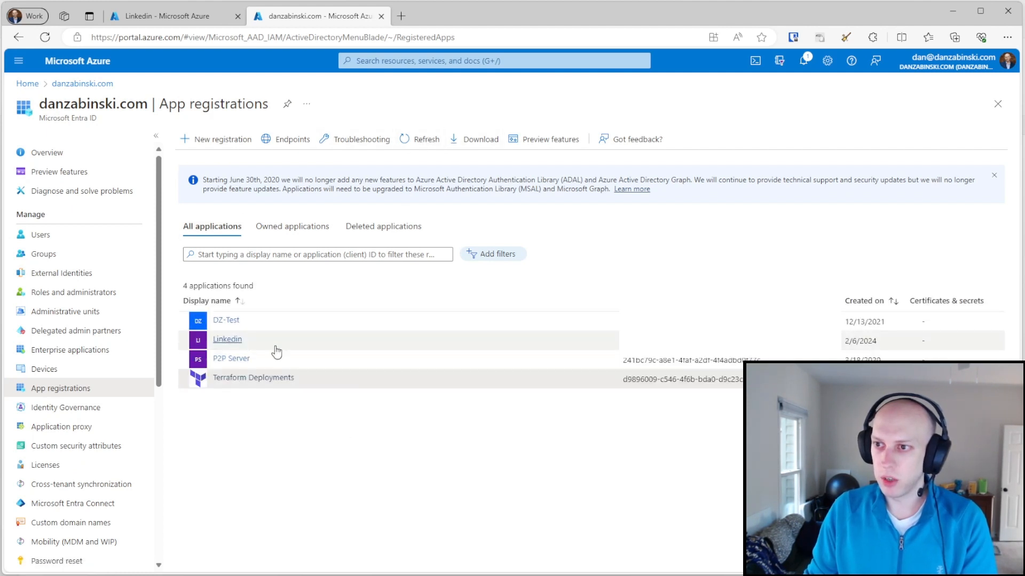
pyautogui.click(228, 340)
pyautogui.click(58, 320)
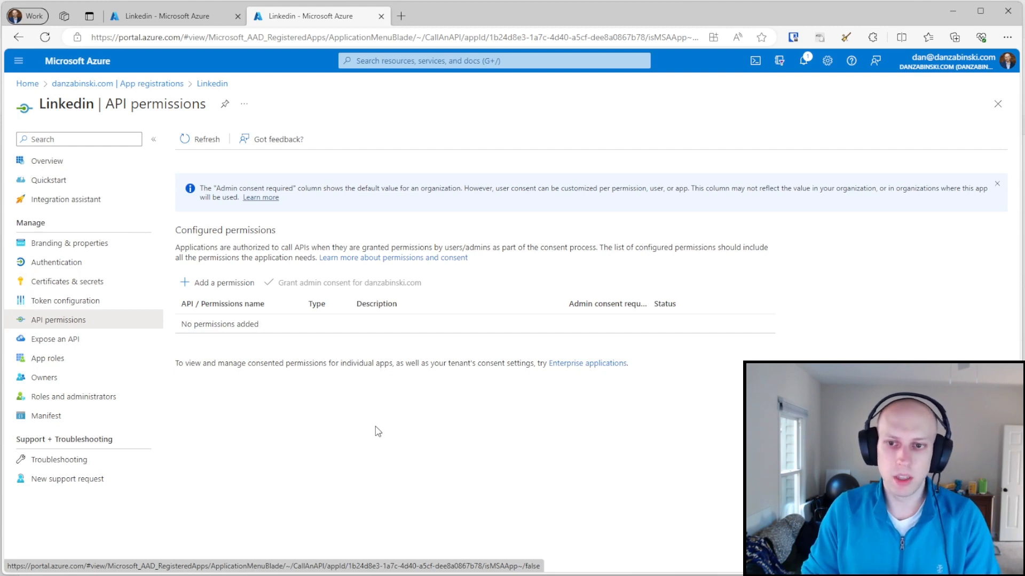
pyautogui.click(96, 244)
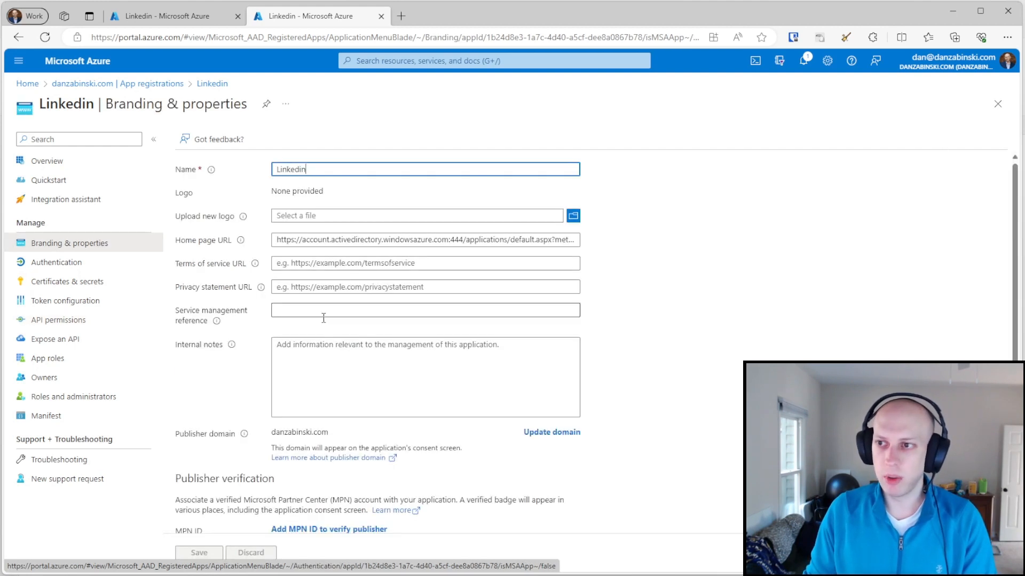
pyautogui.click(388, 288)
pyautogui.click(332, 216)
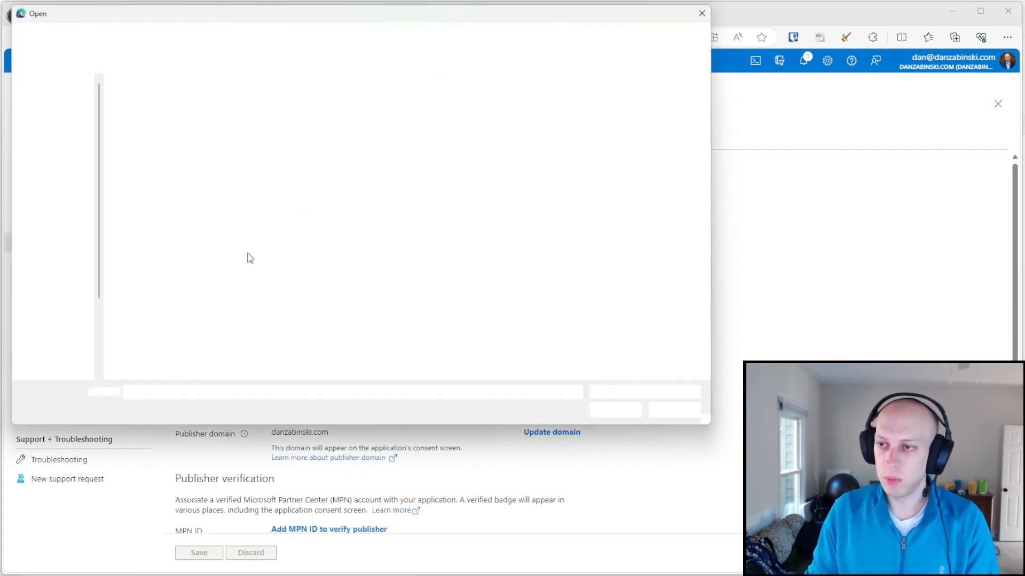
pyautogui.click(708, 11)
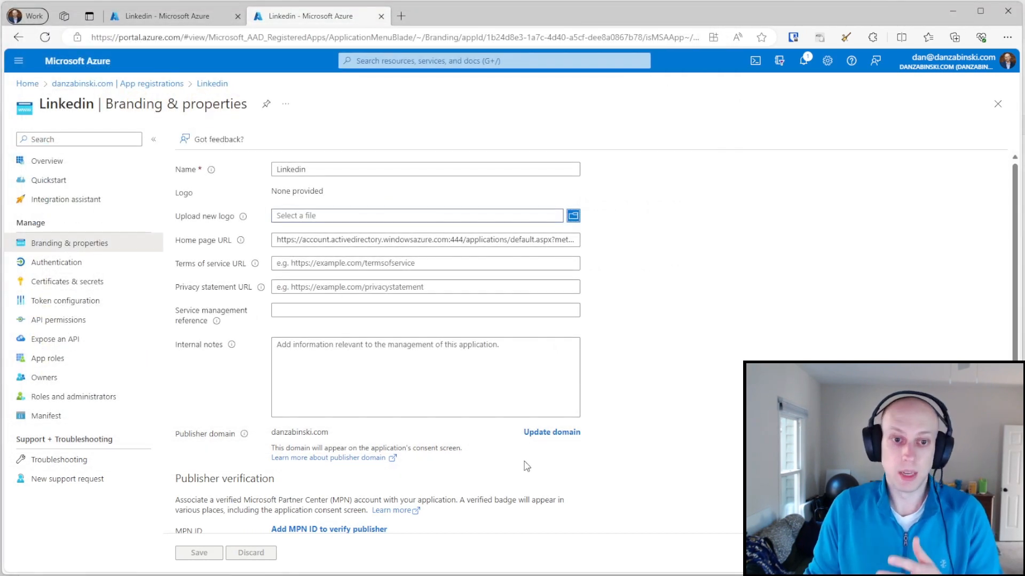
# - Compare the Linkedin enterprise application's properties with the branding properties of its app registration
pyautogui.click(174, 18)
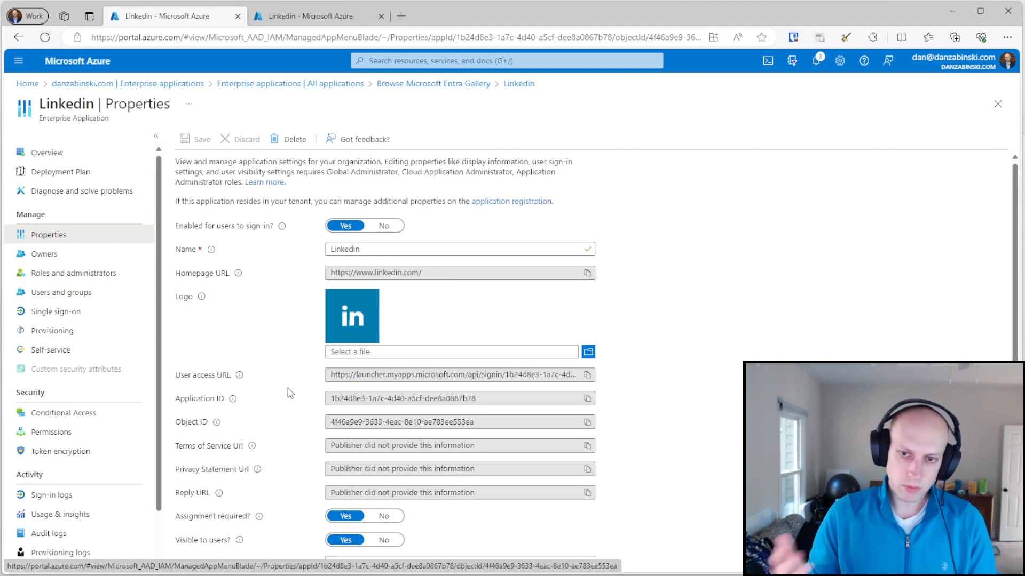
pyautogui.click(281, 23)
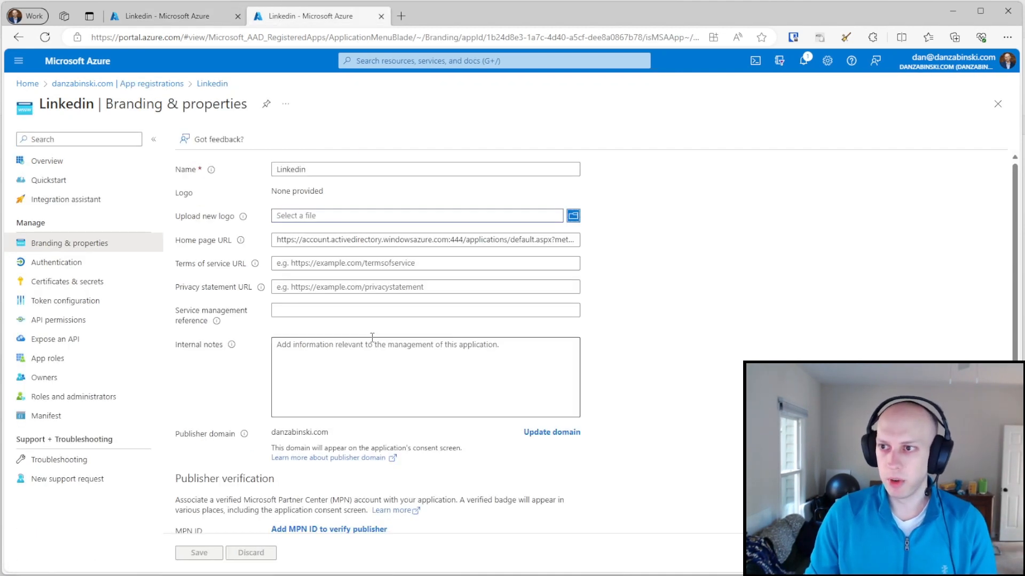
# - Return to the app registrations list and open the Terraform Deployments registration to review its API permissions
pyautogui.click(160, 84)
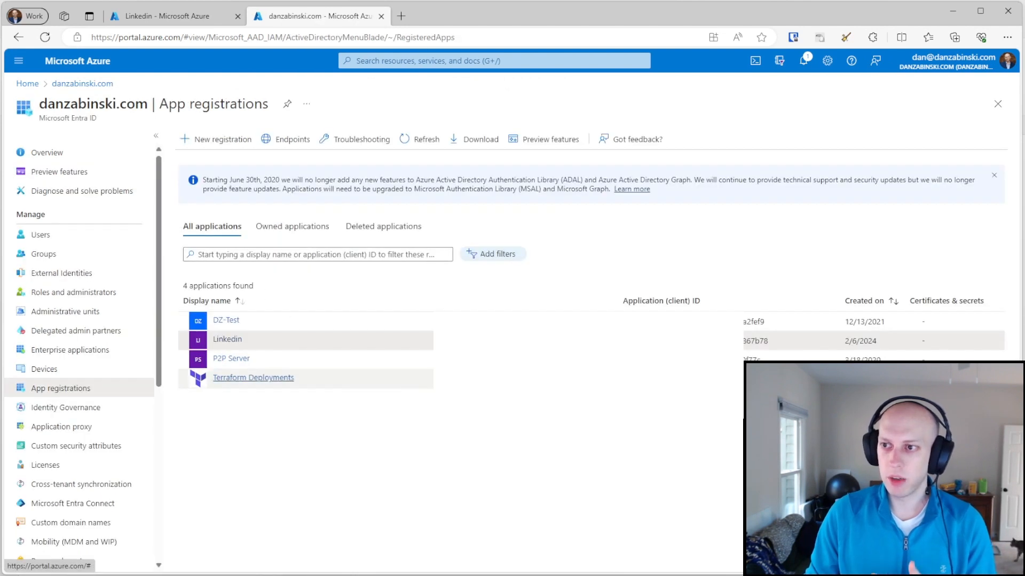
pyautogui.click(243, 378)
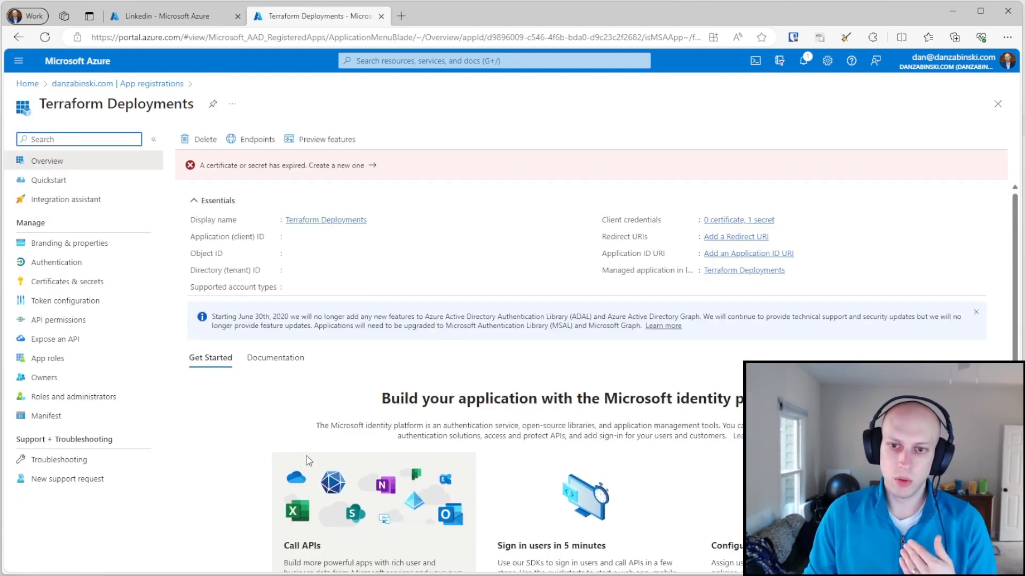
pyautogui.click(87, 320)
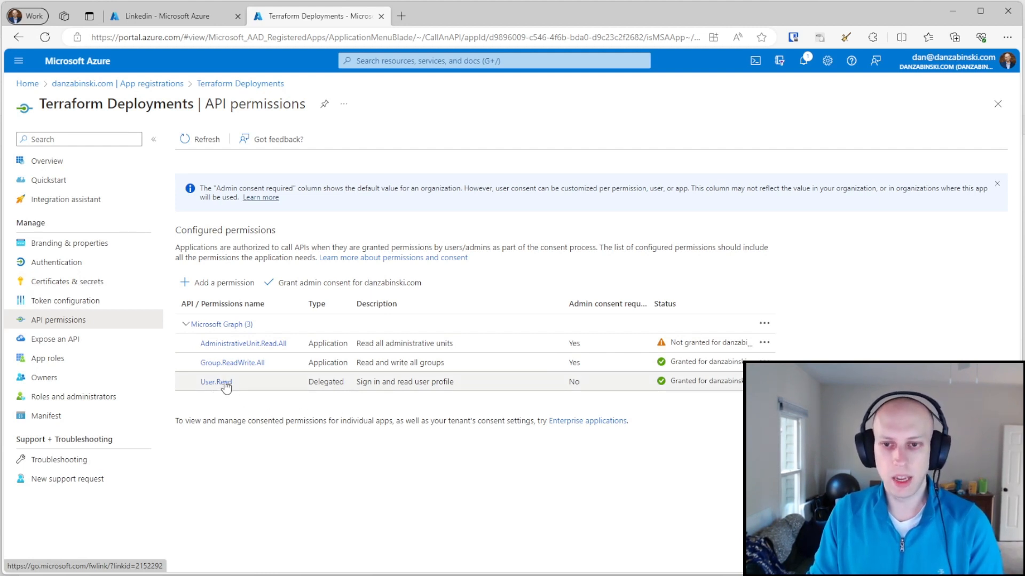
# - Start adding an API permission to the Terraform Deployments registration and browse the available Microsoft APIs
pyautogui.click(217, 286)
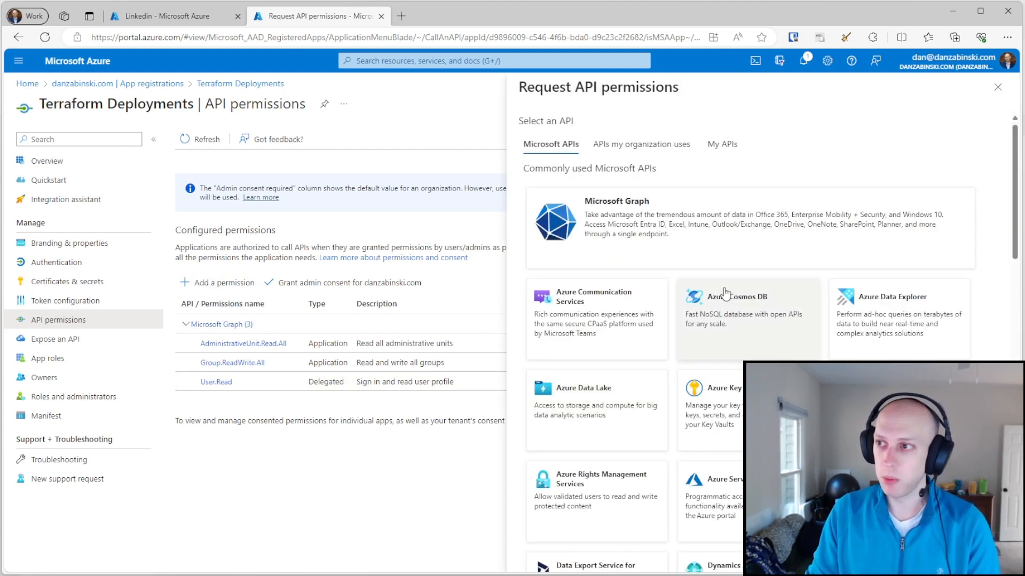
pyautogui.scroll(-6, 646, 499)
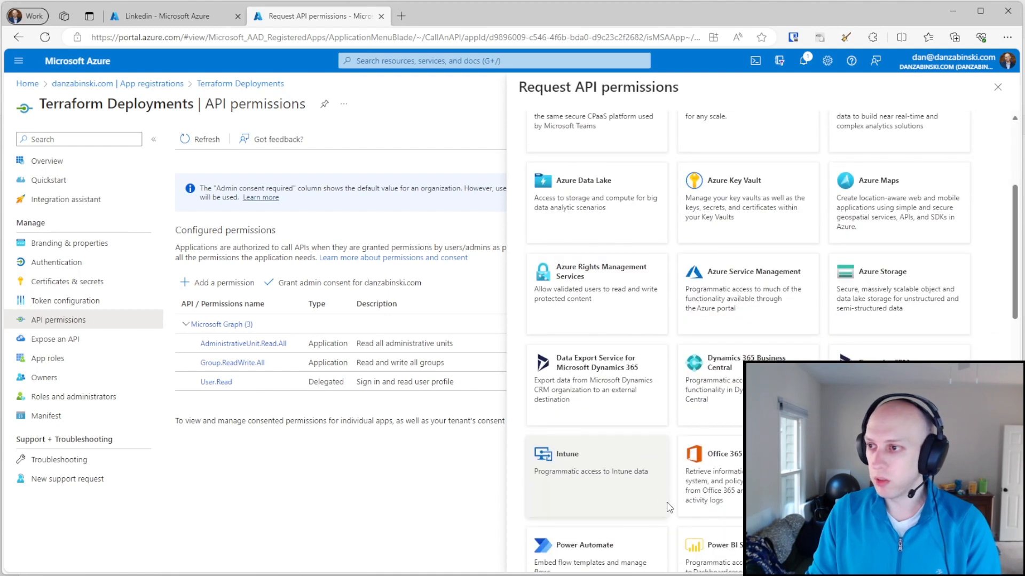
pyautogui.scroll(-4, 640, 480)
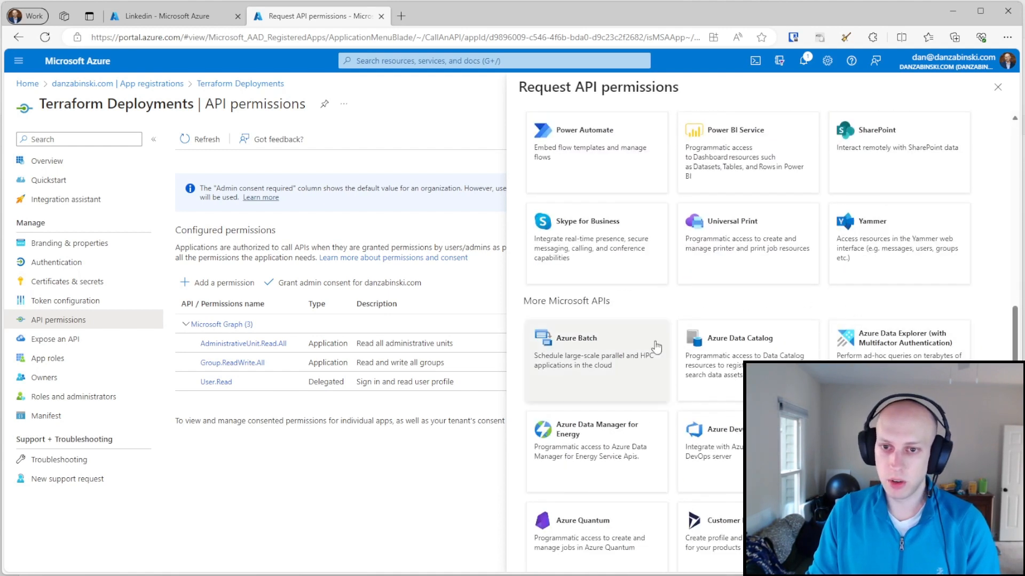
pyautogui.scroll(6, 687, 418)
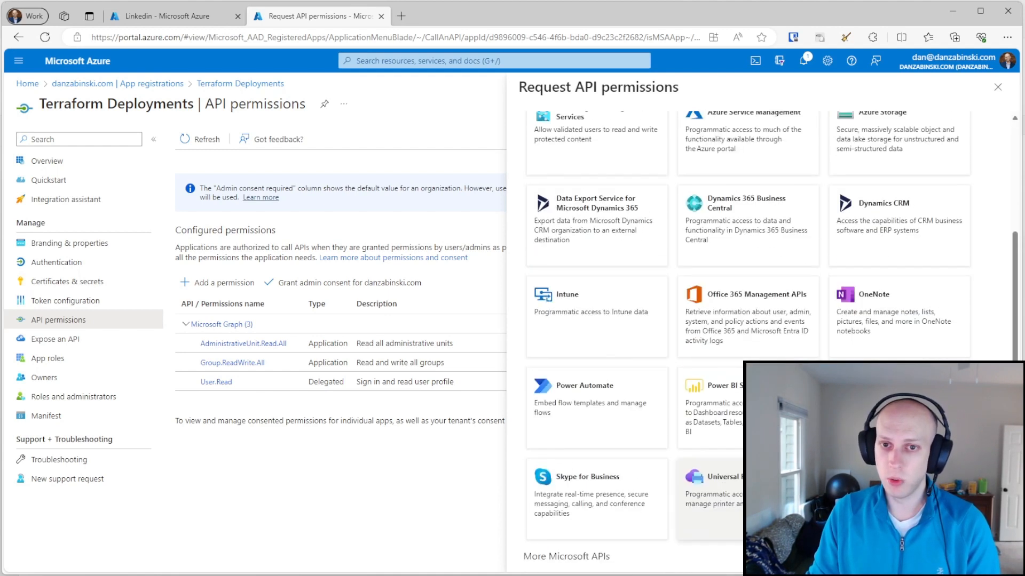
pyautogui.scroll(5, 688, 418)
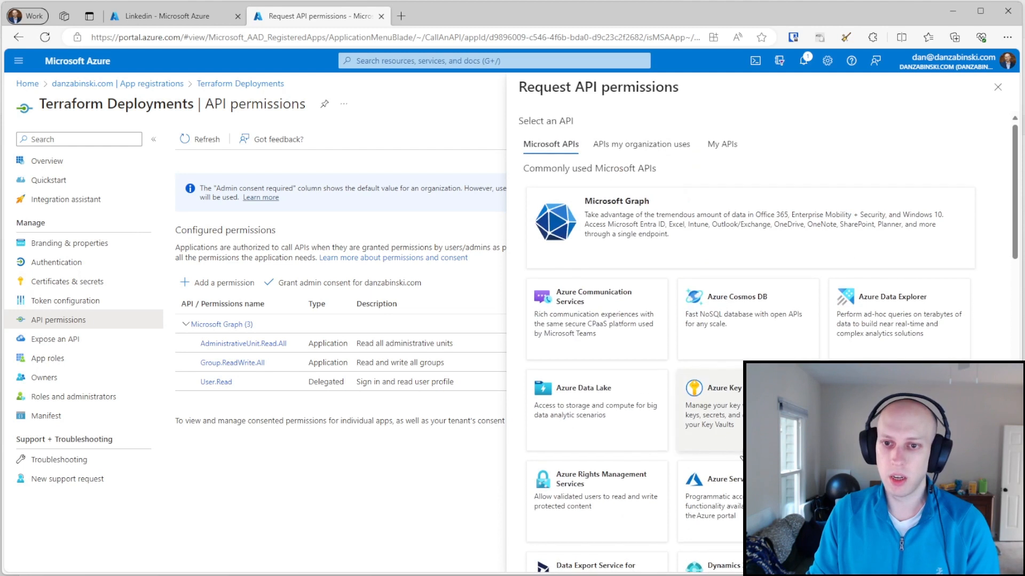
# - Filter the Microsoft Graph application permissions by "User" and expand the SynchronizationData-User and User groups to examine their permissions
pyautogui.click(709, 234)
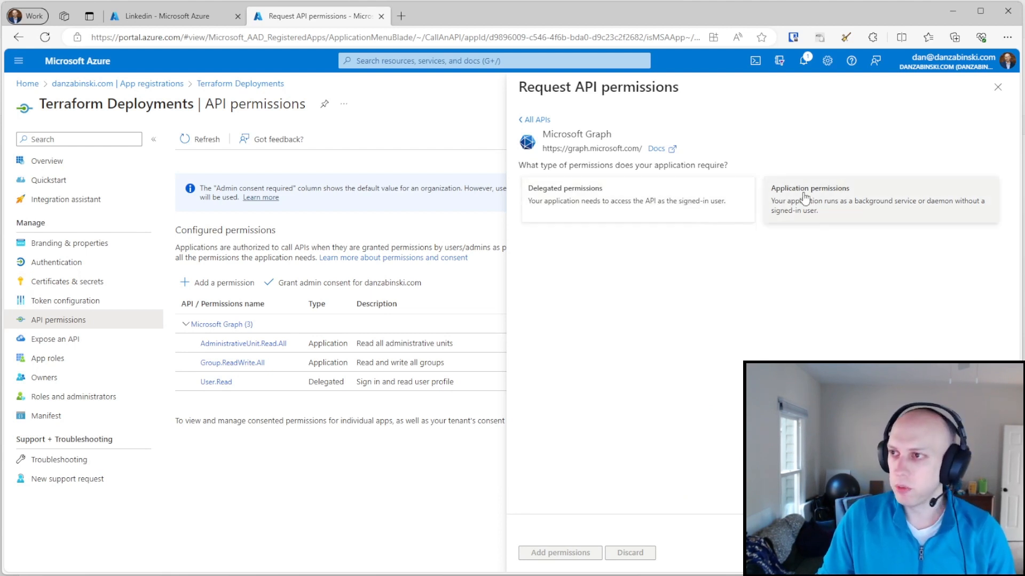
pyautogui.click(819, 205)
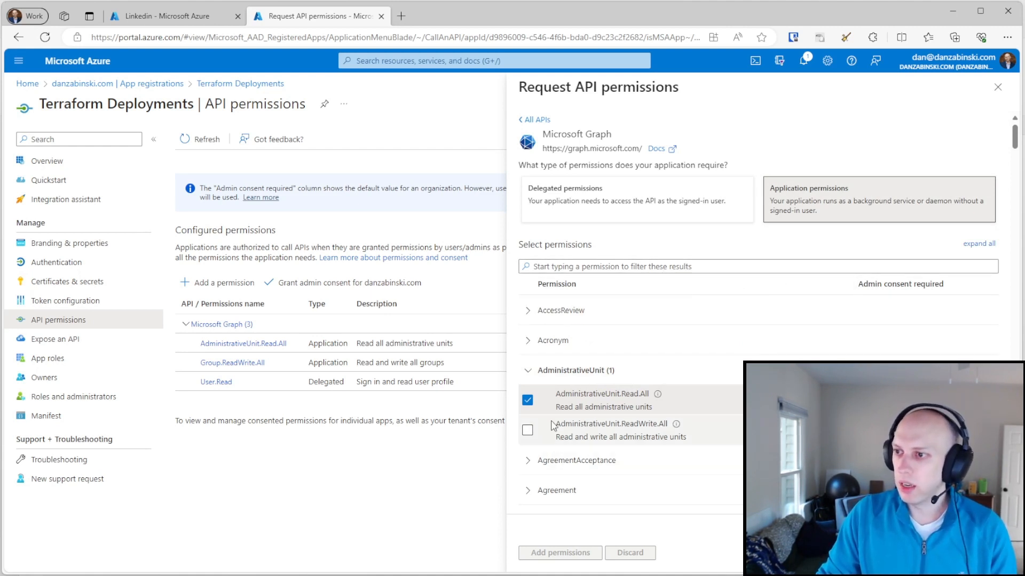
pyautogui.click(583, 266)
pyautogui.write('user')
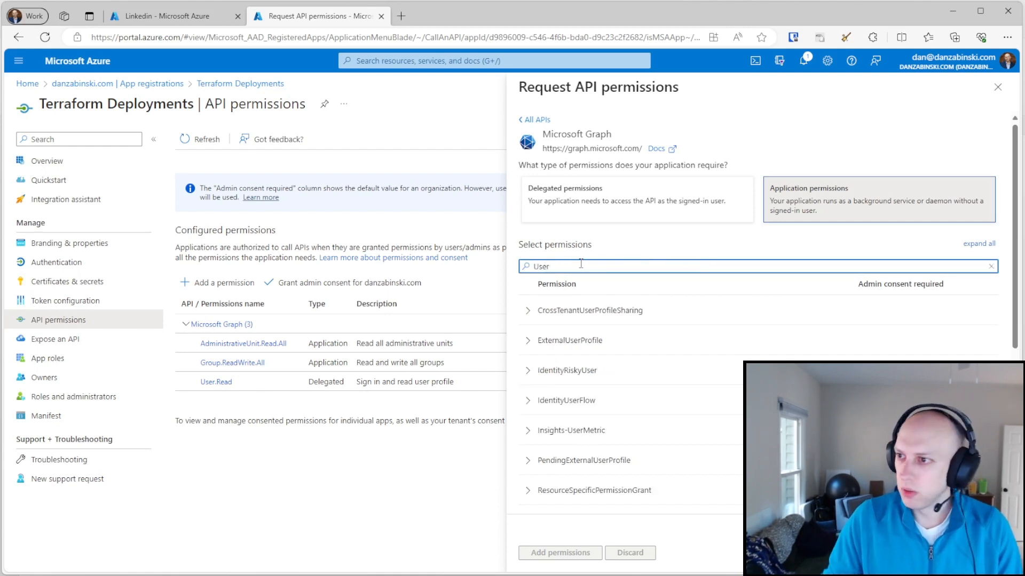
pyautogui.scroll(-5, 619, 357)
pyautogui.click(542, 492)
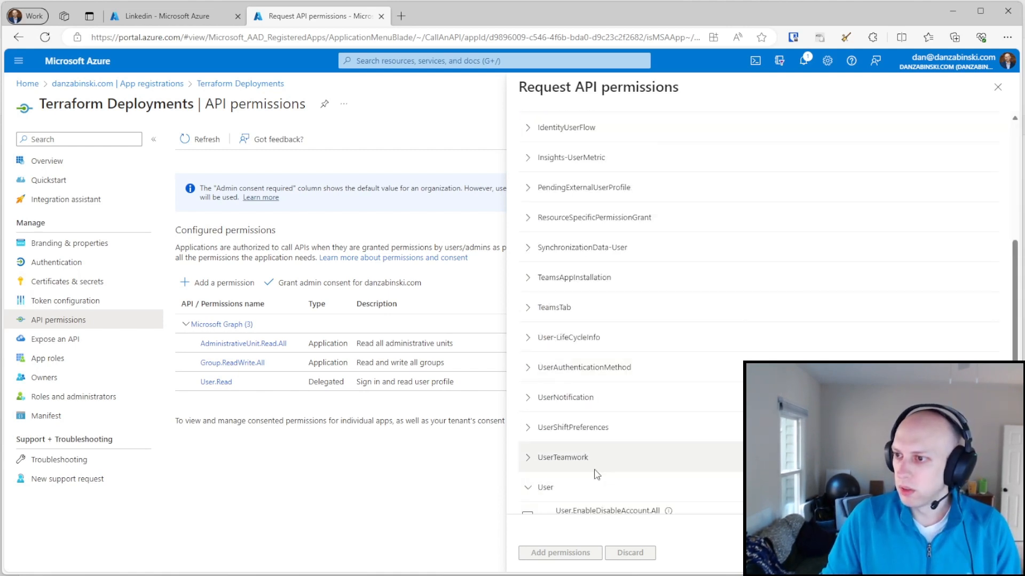
pyautogui.scroll(1, 659, 220)
pyautogui.scroll(4, 659, 219)
pyautogui.scroll(-4, 643, 329)
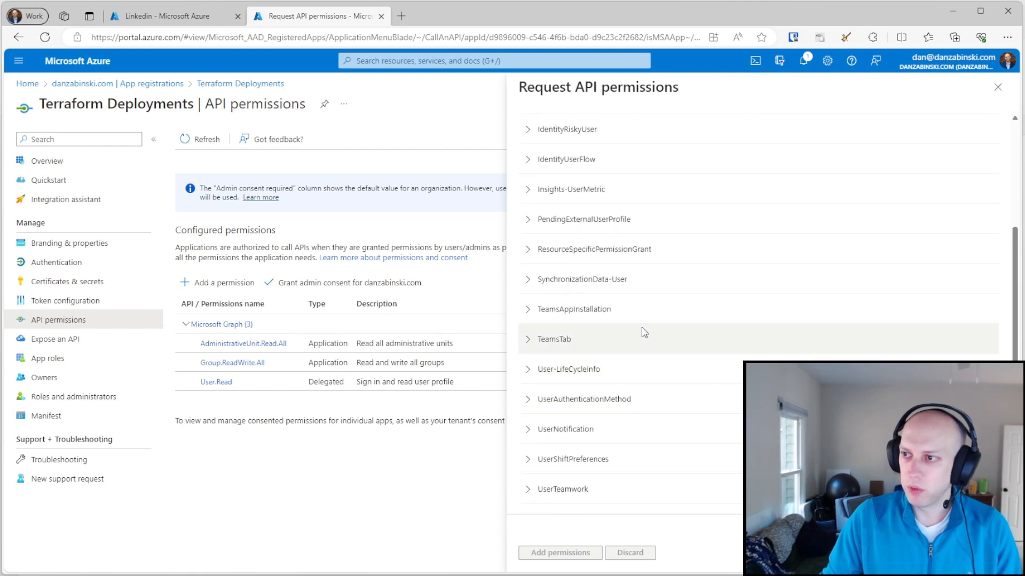
pyautogui.click(529, 282)
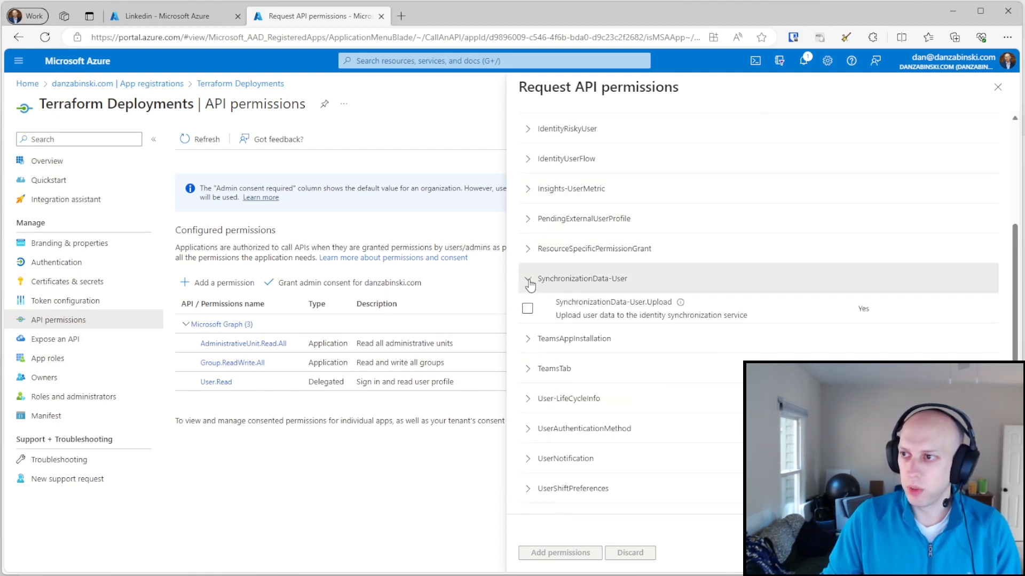
pyautogui.scroll(-5, 675, 389)
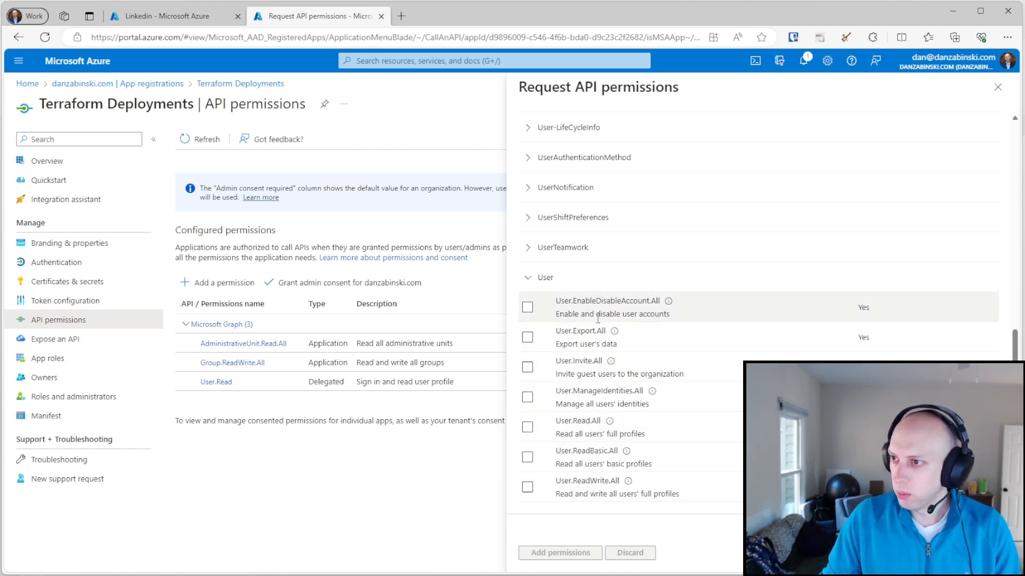
# - Select the User.ReadWrite.All permission, review its description, and discard the permission request
pyautogui.click(527, 486)
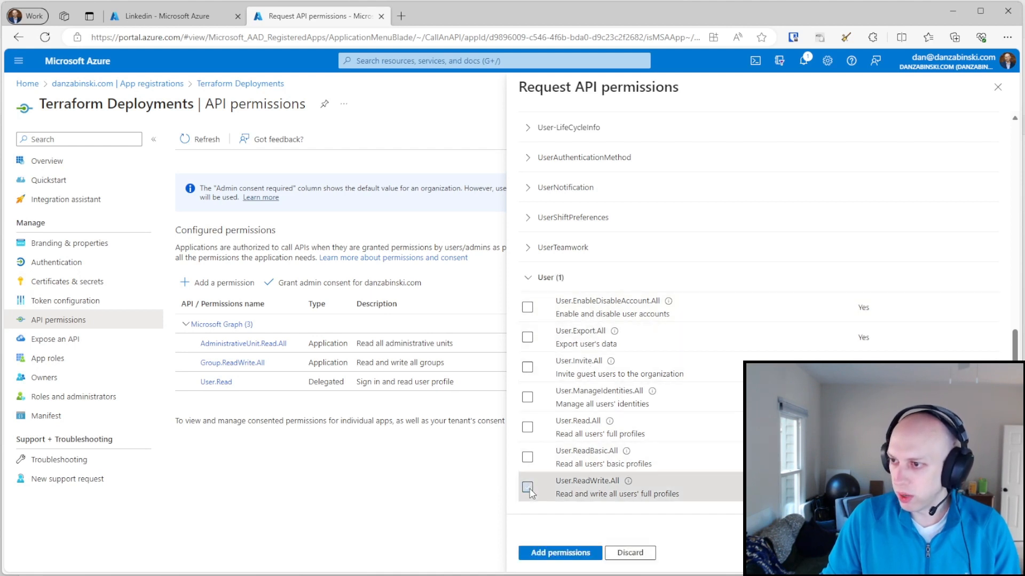
pyautogui.moveTo(629, 481)
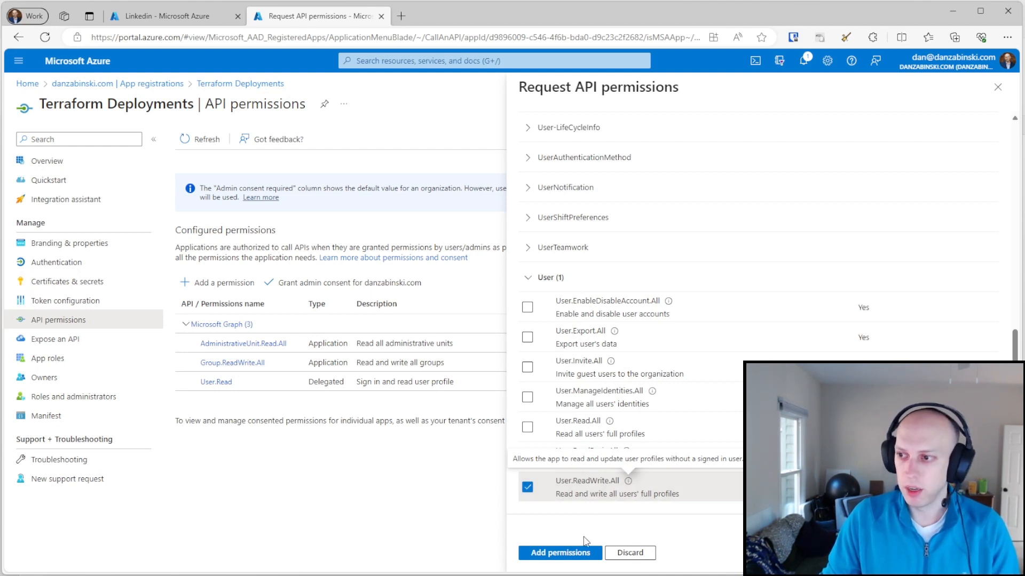
pyautogui.click(644, 554)
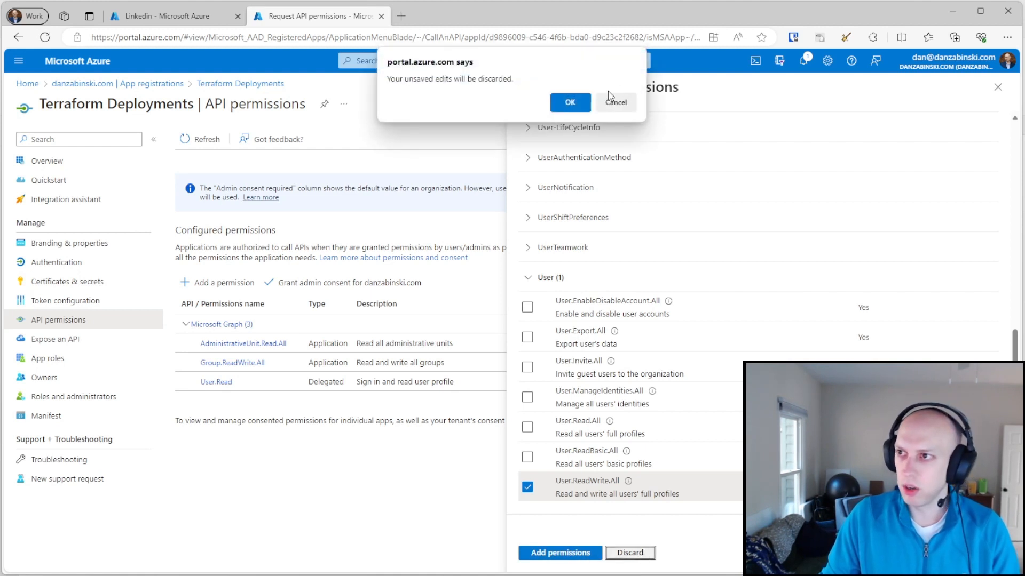
pyautogui.click(570, 102)
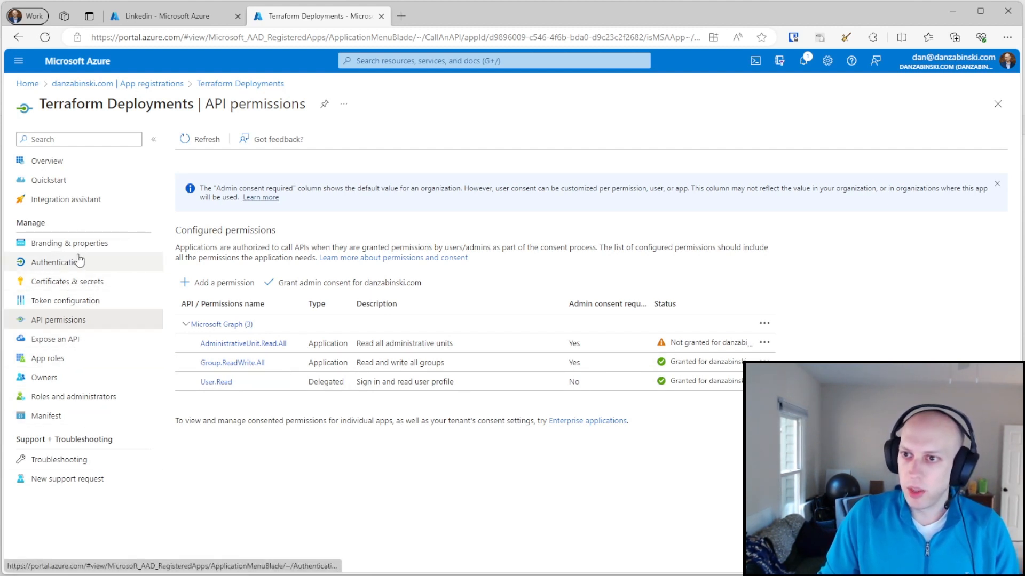
# - Review the authentication settings of the Terraform Deployments registration, including supported account types and advanced settings
pyautogui.click(56, 262)
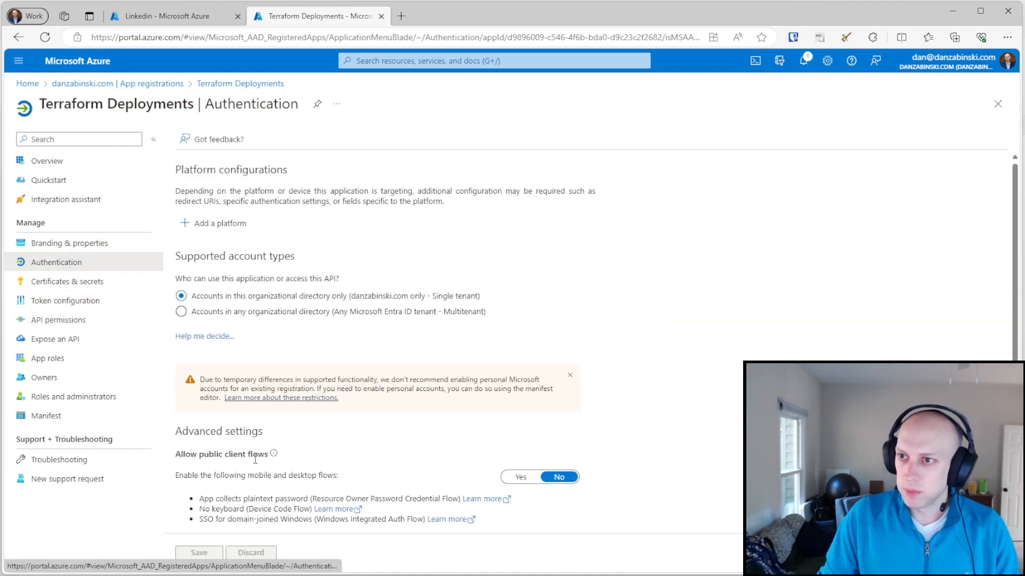
pyautogui.scroll(-1, 514, 327)
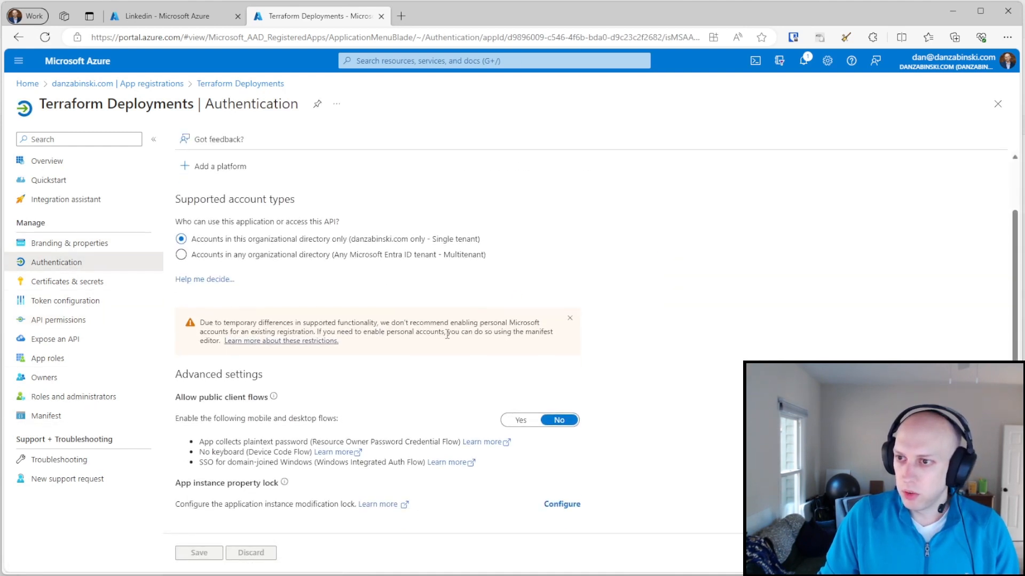
pyautogui.scroll(1, 421, 410)
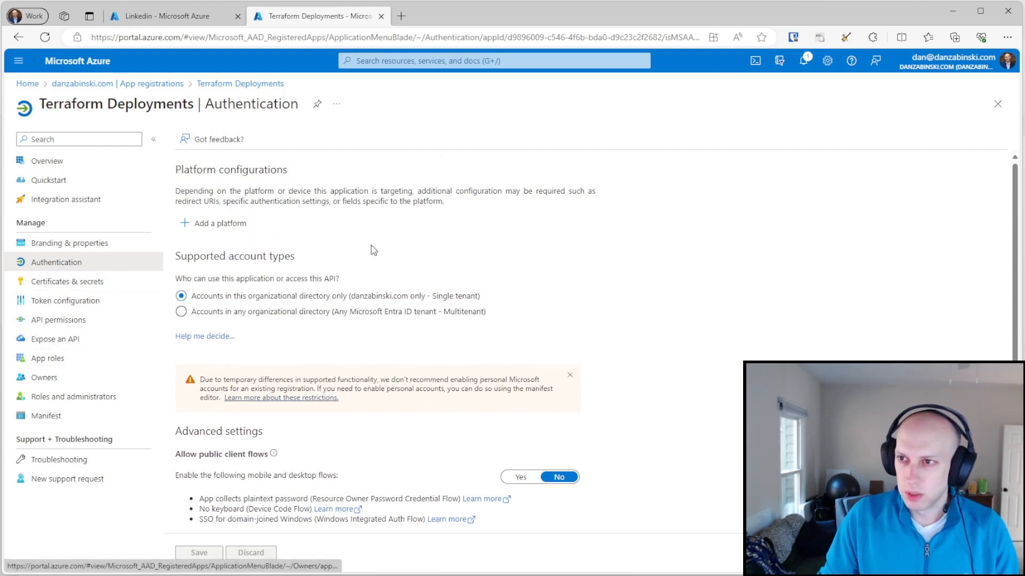
# - Switch to the enterprise applications list and open Terraform Deployments to review its single sign-on configuration
pyautogui.hotkey('ctrl', 'shift', 'Tab')
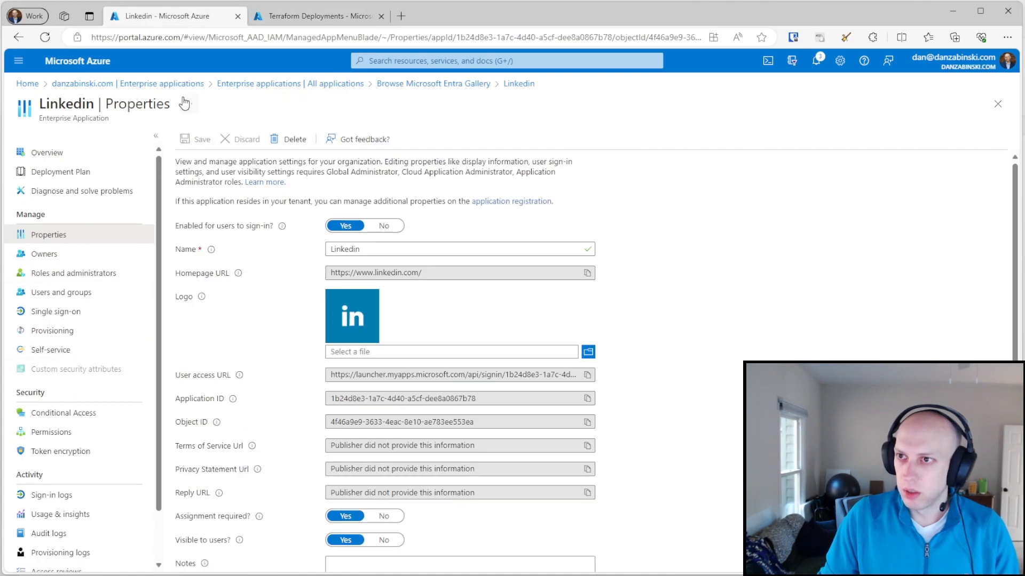
pyautogui.click(315, 84)
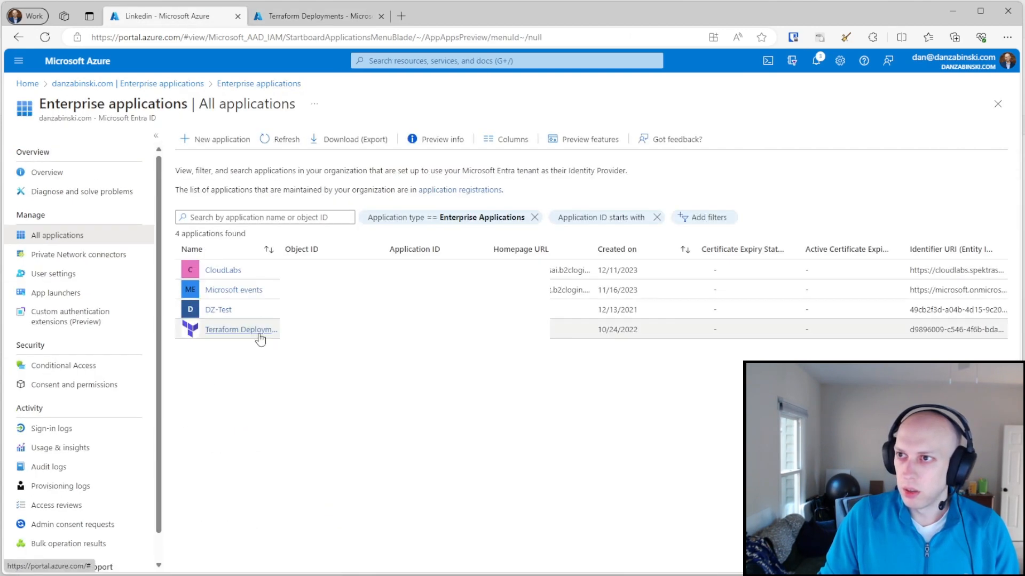
pyautogui.click(255, 329)
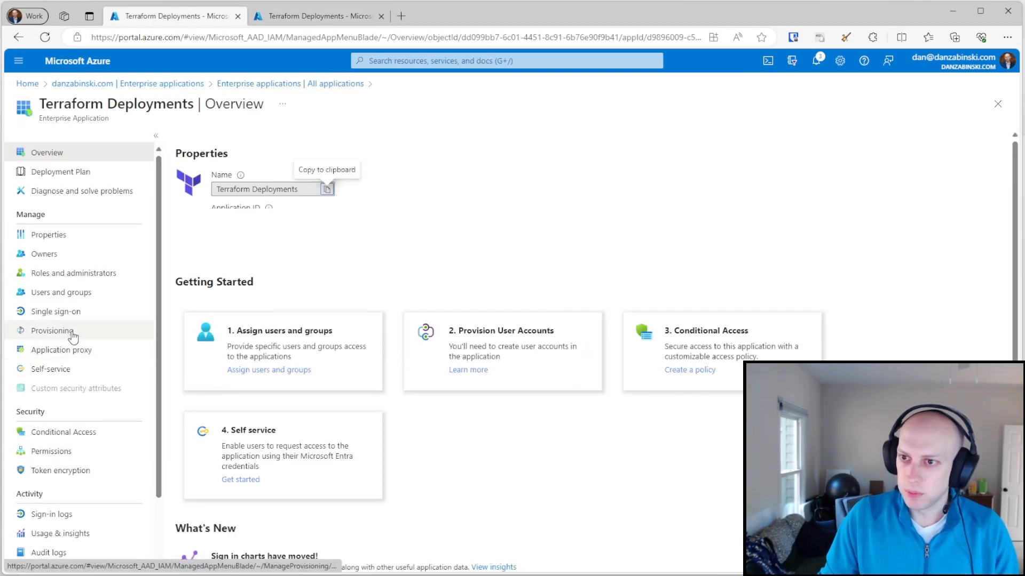
pyautogui.click(80, 318)
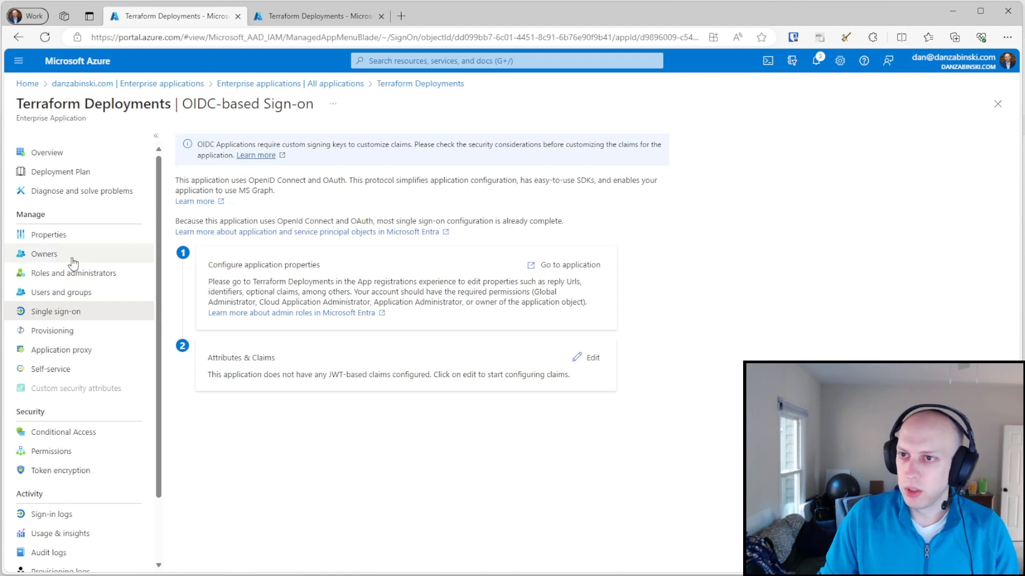
# - Refresh the enterprise applications list and open the Linkedin application to review its single sign-on methods
pyautogui.click(284, 84)
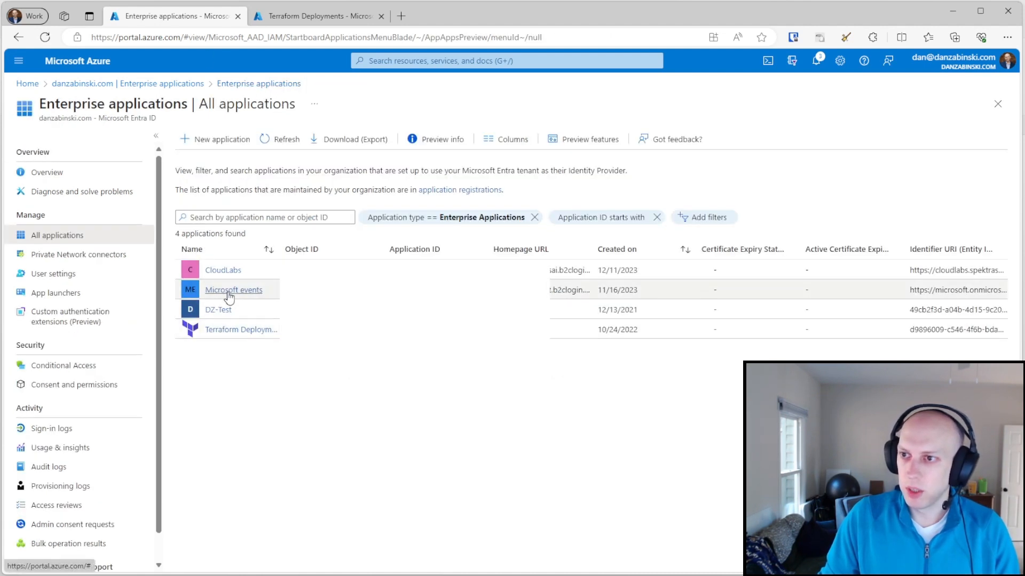
pyautogui.click(292, 143)
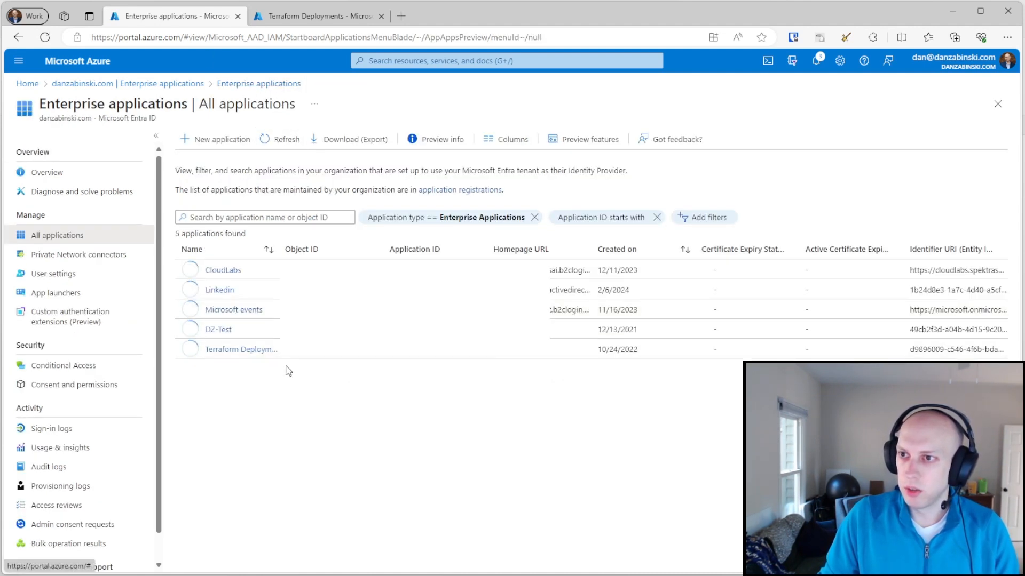
pyautogui.click(216, 289)
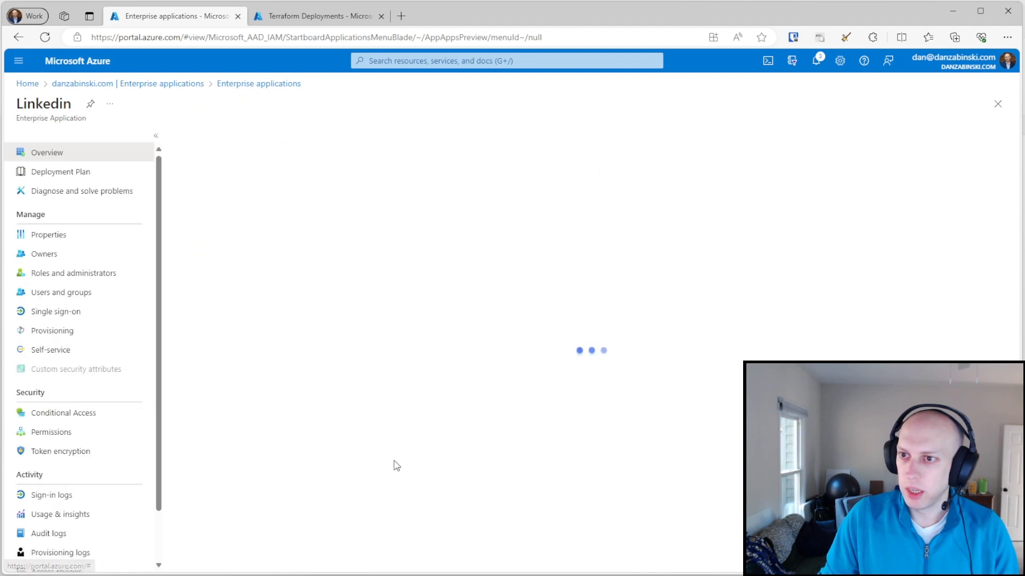
pyautogui.click(77, 309)
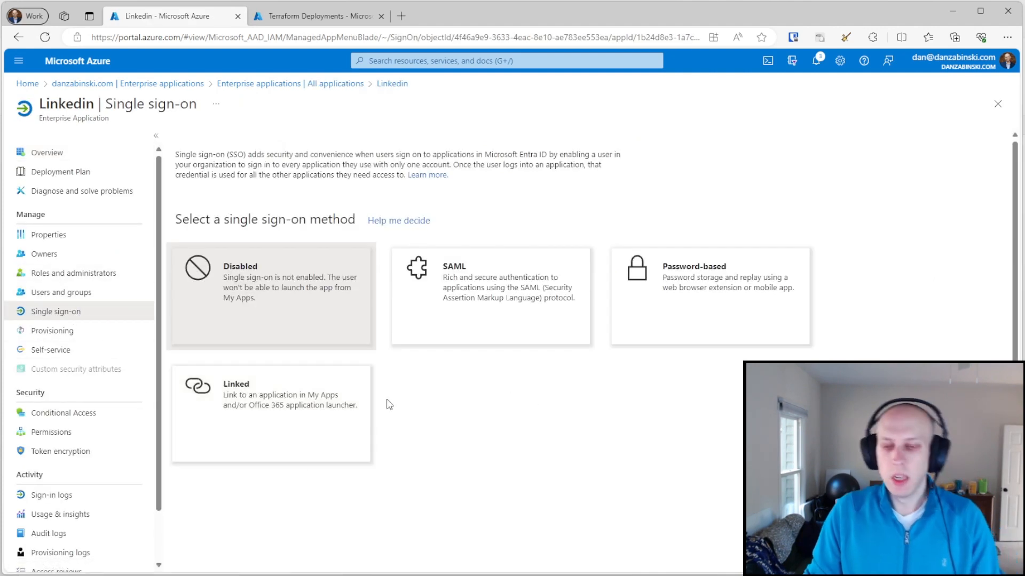